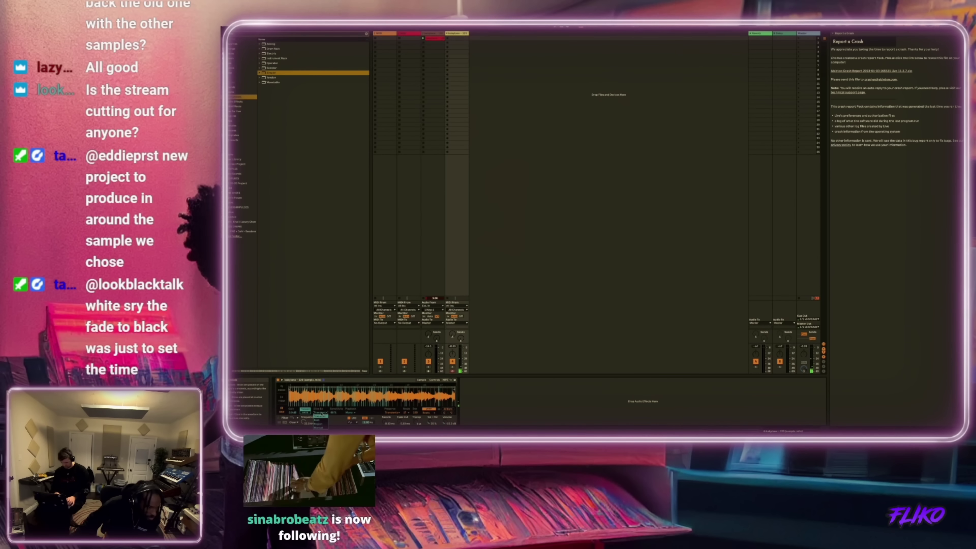
- Adjust the playback options of the loaded sample in Simpler
click(317, 420)
click(333, 412)
click(334, 395)
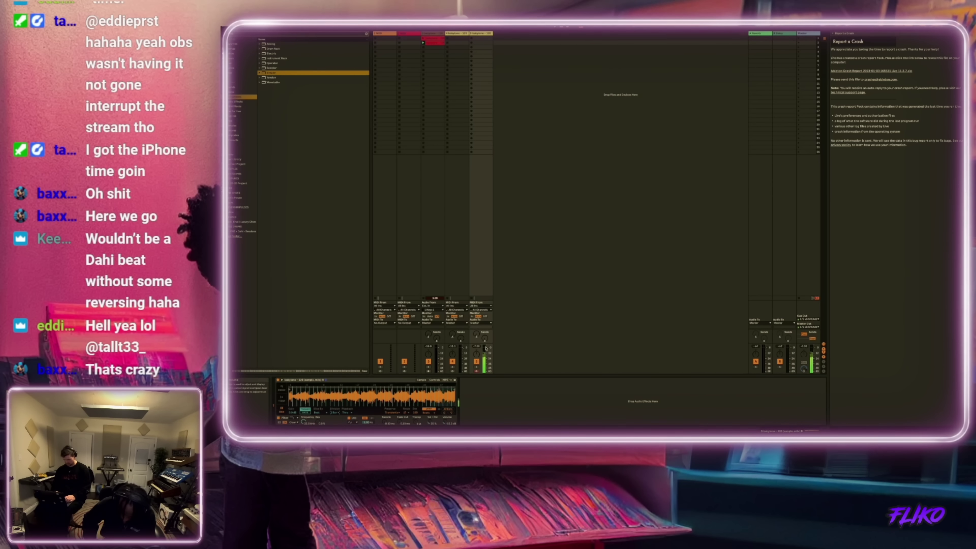
- Capture the played sample chops as a MIDI clip and add a longer note inside the loop
key(ctrl+shift+c)
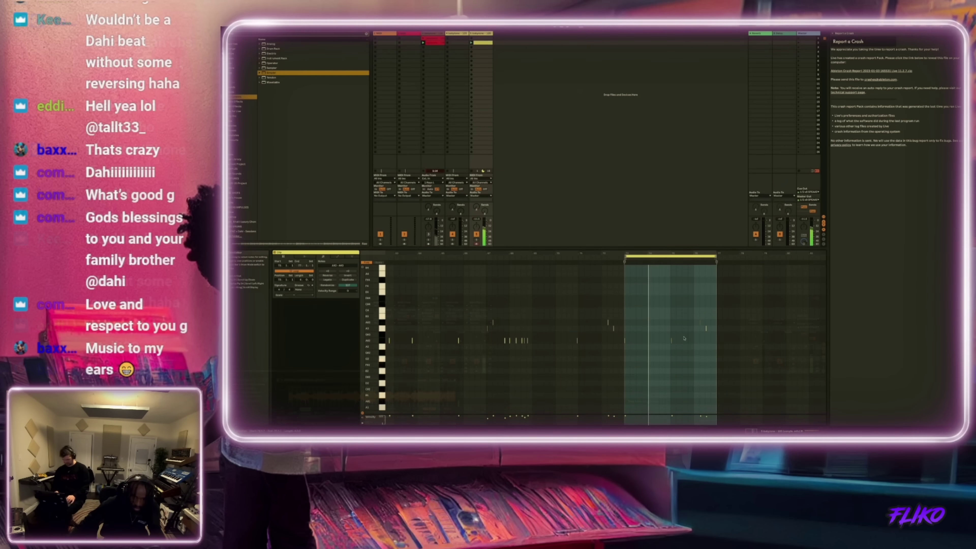
double_click(674, 340)
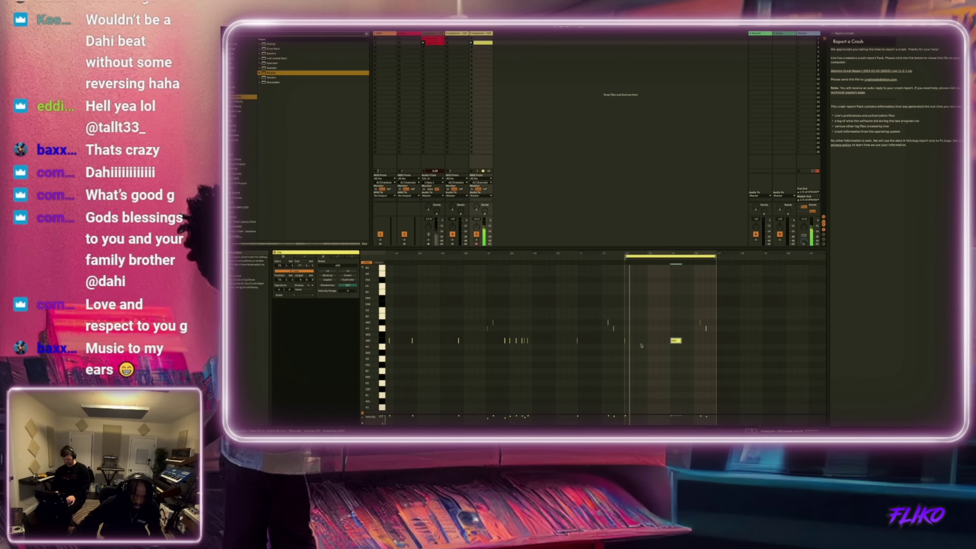
- Quantize all notes of the captured MIDI clip
key(ctrl+a)
key(ctrl+shift+u)
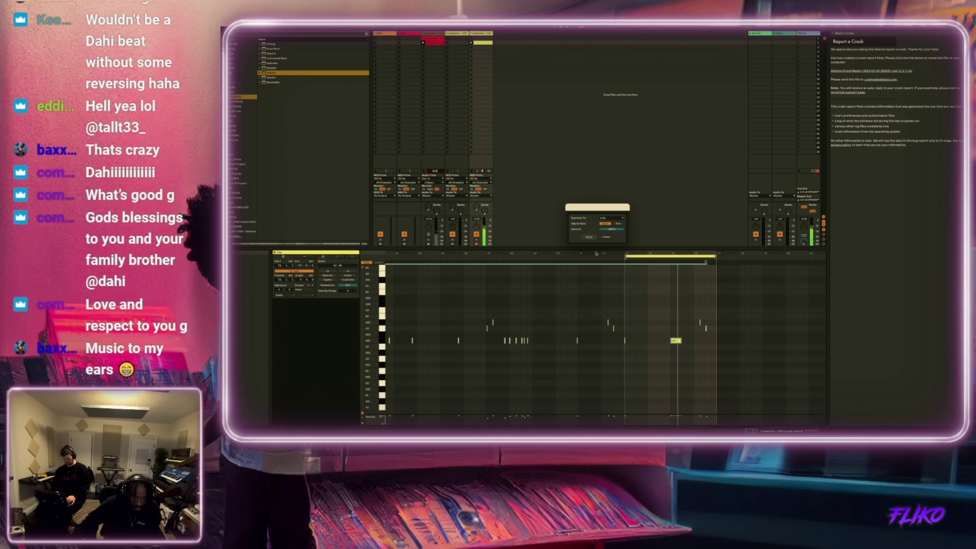
key(Return)
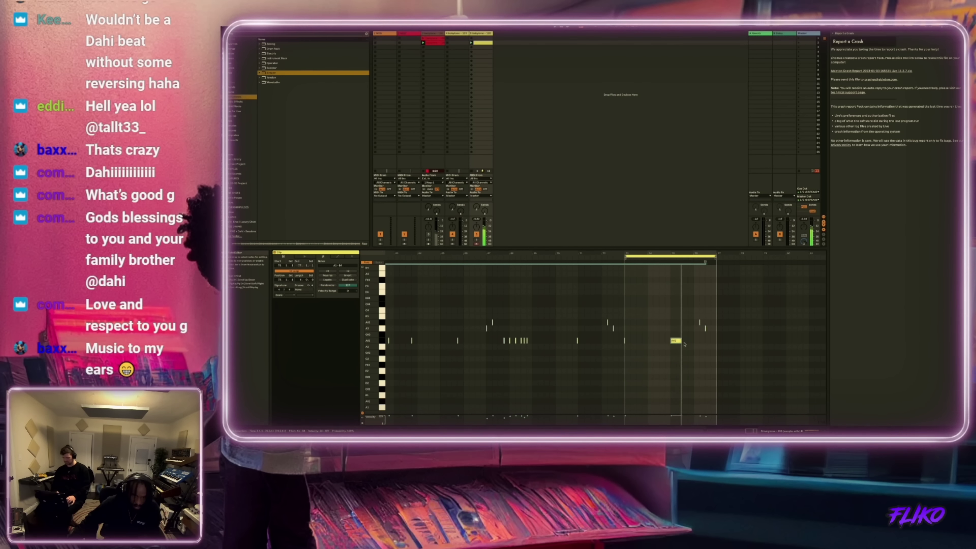
ctrl+scroll(670, 270, up, 5)
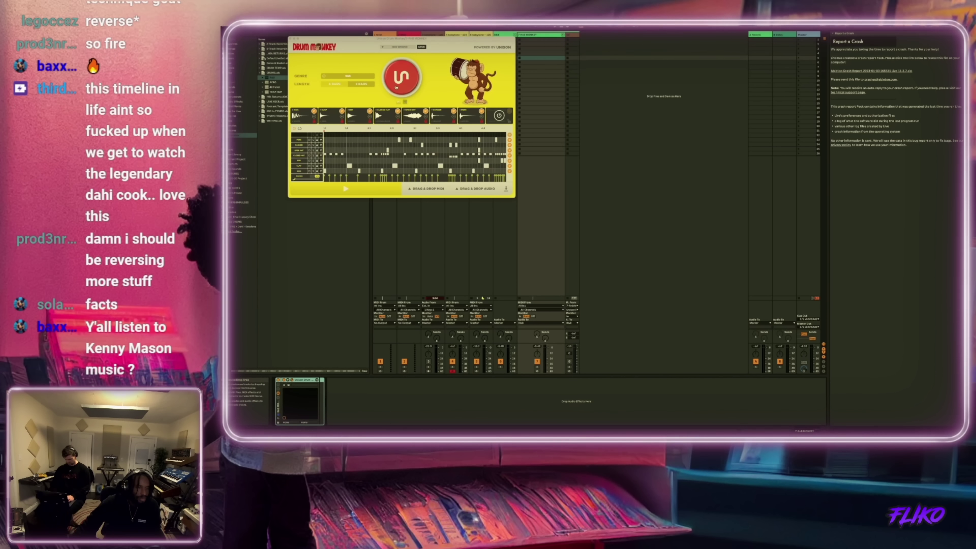
- Generate a new drum pattern in Drum Monkey, then enlarge its window and move it clear of the sample tracks
click(396, 88)
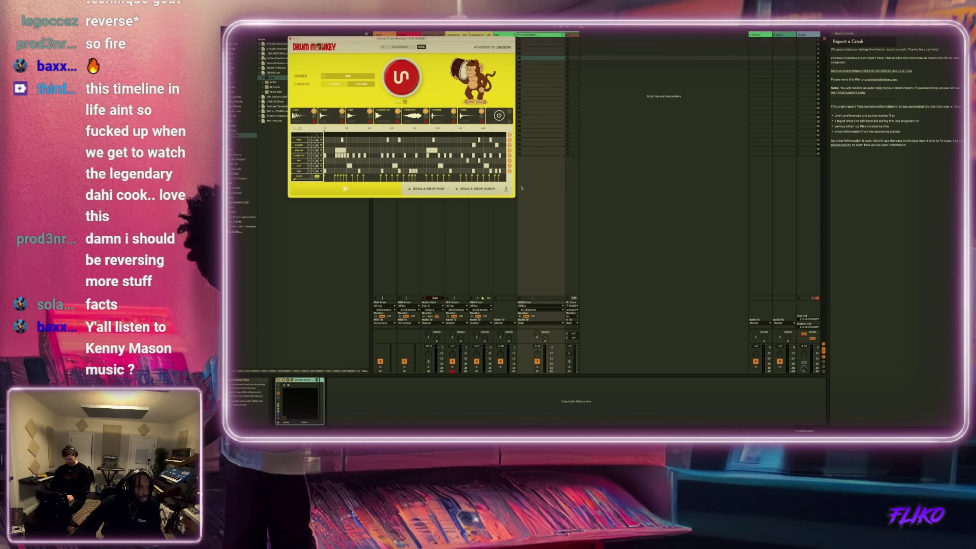
drag(515, 197, 585, 245)
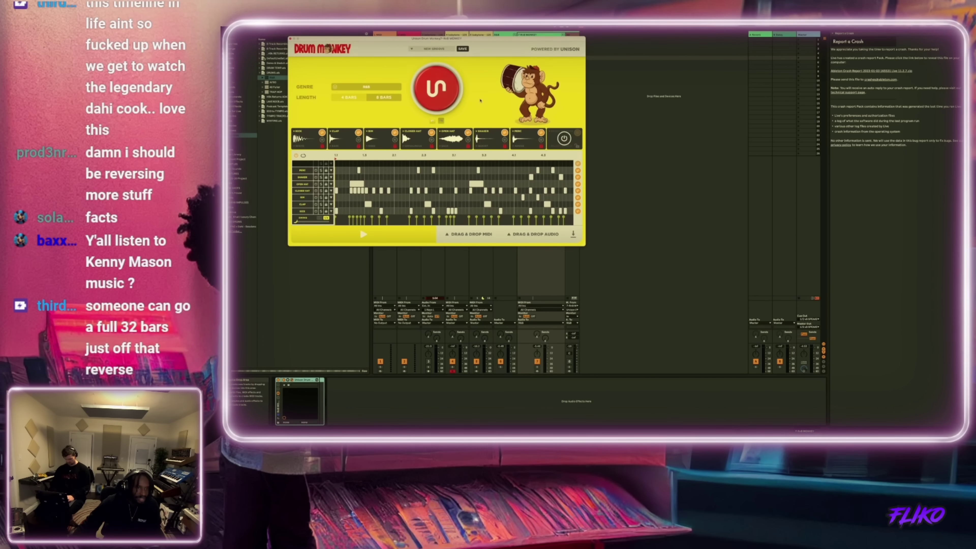
drag(361, 235, 598, 283)
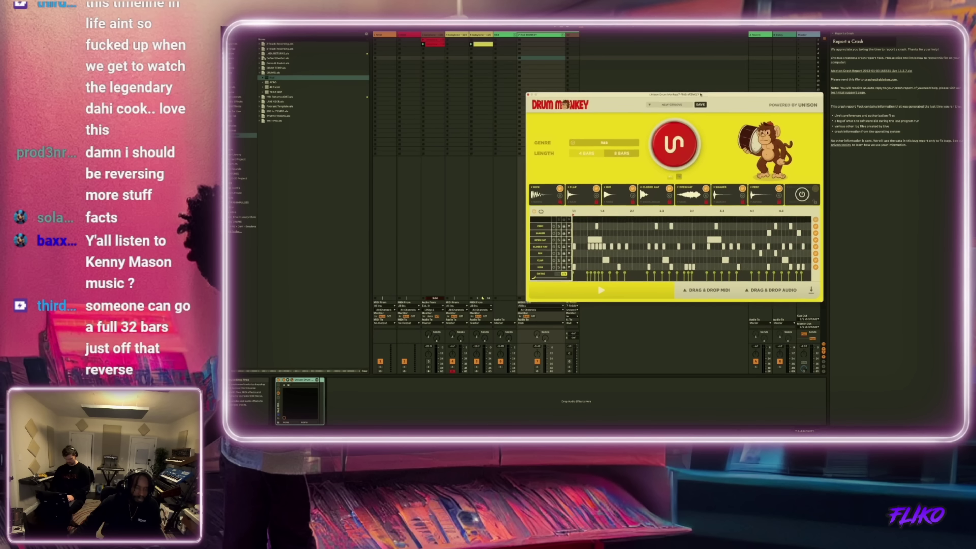
- Generate further drum patterns in Drum Monkey and change the genre to Neo-Soul
click(681, 138)
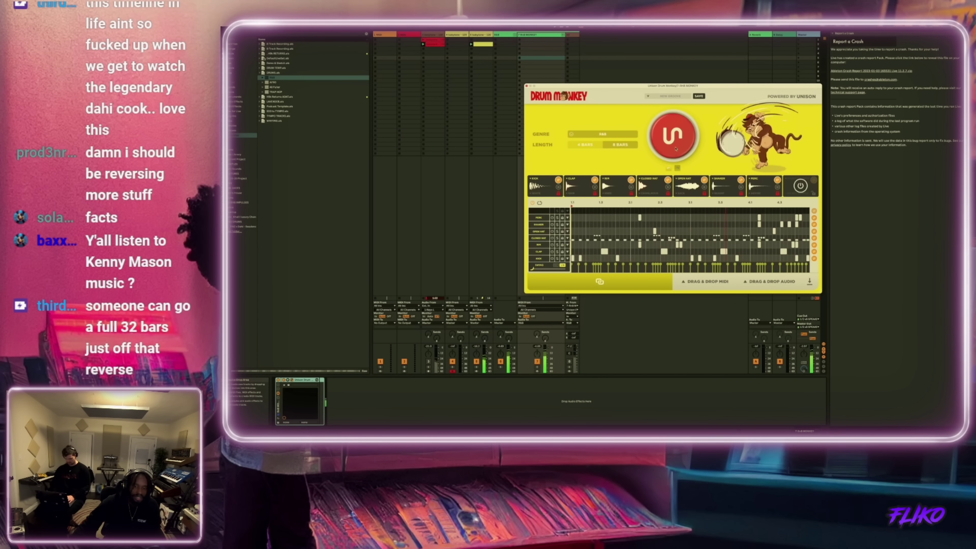
click(675, 149)
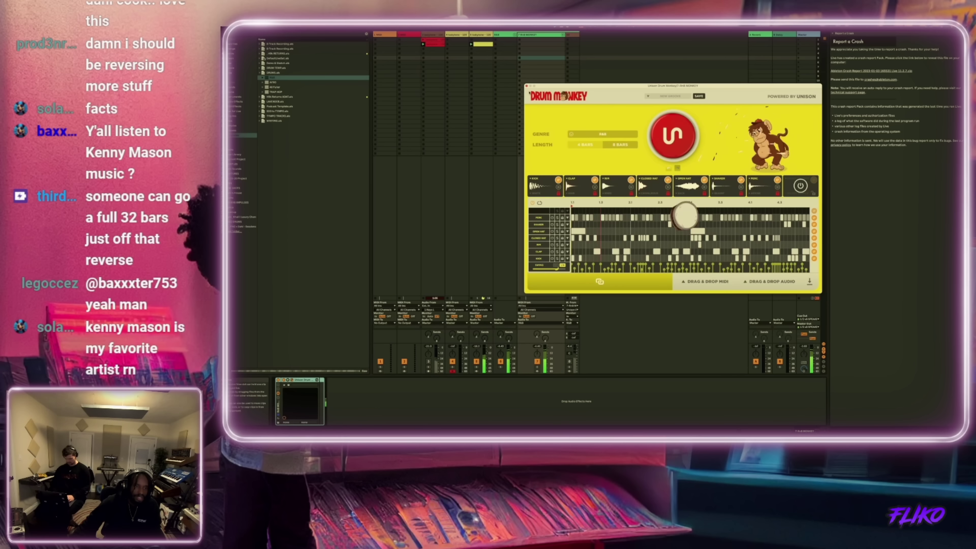
click(603, 134)
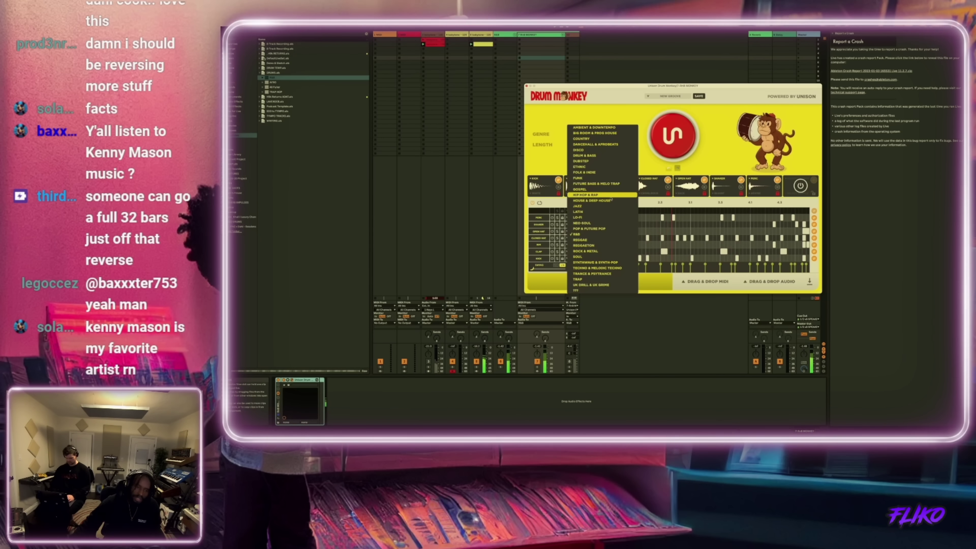
click(581, 223)
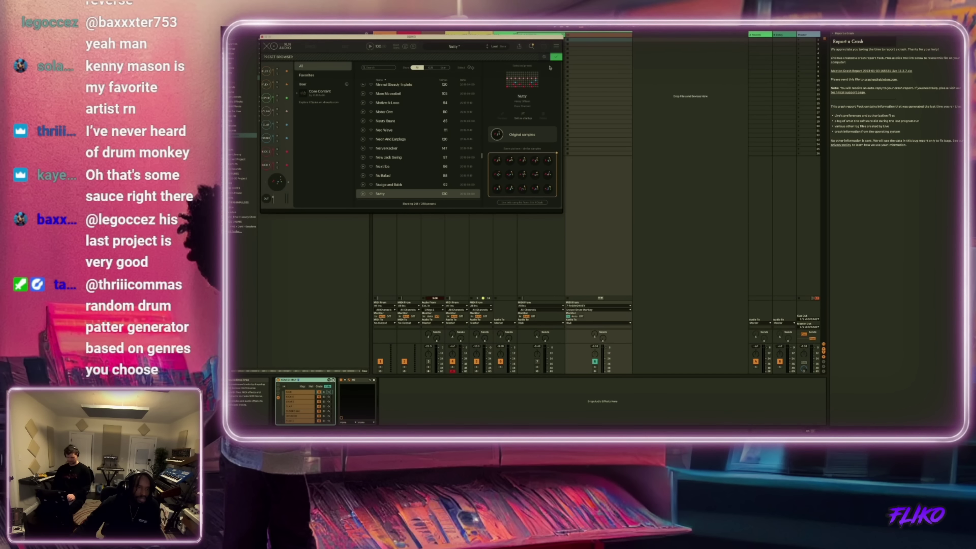
- Audition the XO beat presets from Nutty back up to Minimal Steady Triplets
key(Up)
key(Up)
key(Up)
key(Up)
key(Up)
key(Up)
key(Up)
key(Up)
key(Up)
key(Up)
key(Up)
key(Up)
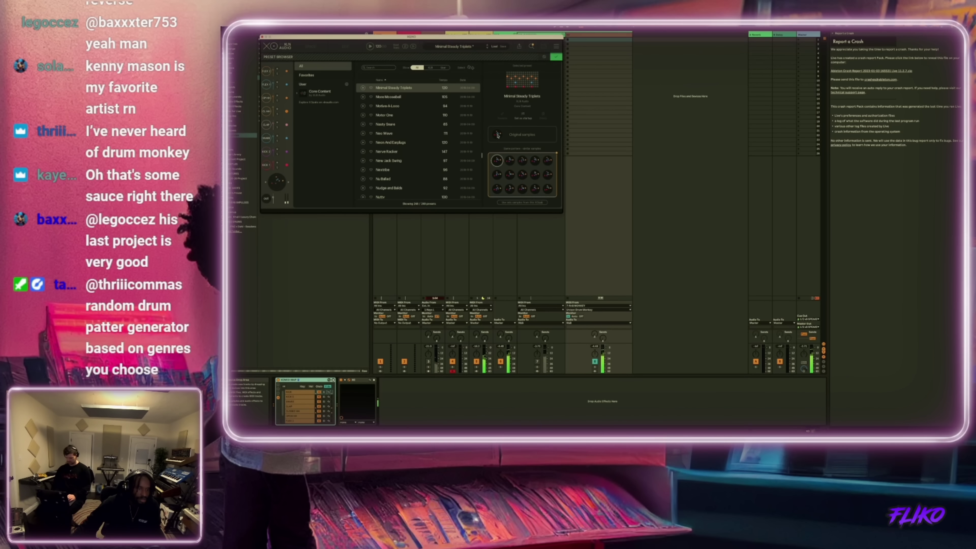
- Load the Nerve Racker preset in XO and try the third and fourth replacement sample variations on it
key(Down)
key(Down)
key(Down)
key(Down)
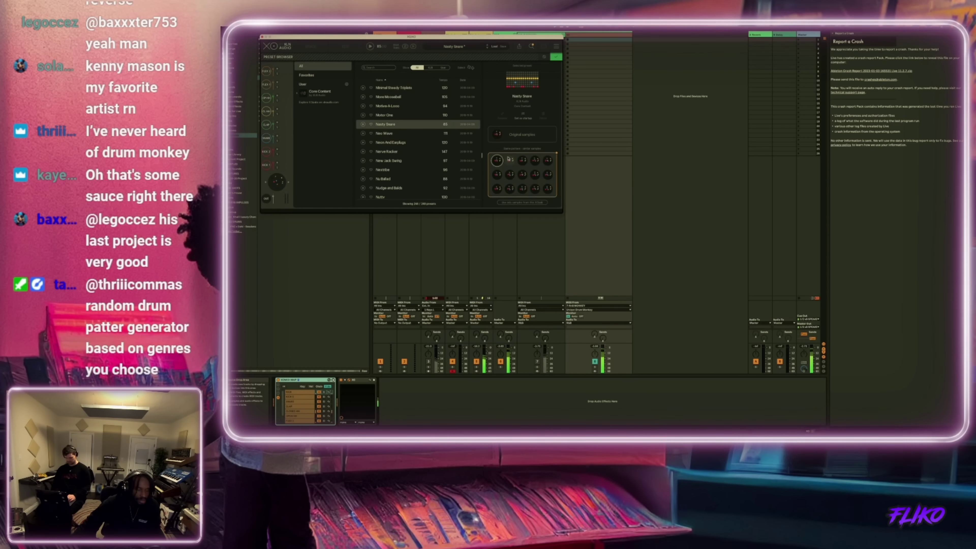
key(Down)
key(Down)
key(Down)
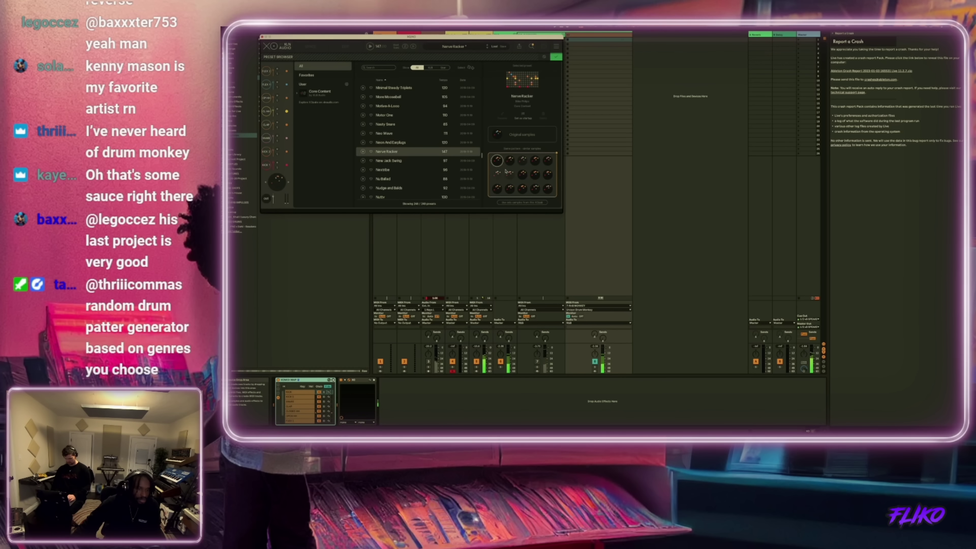
click(522, 160)
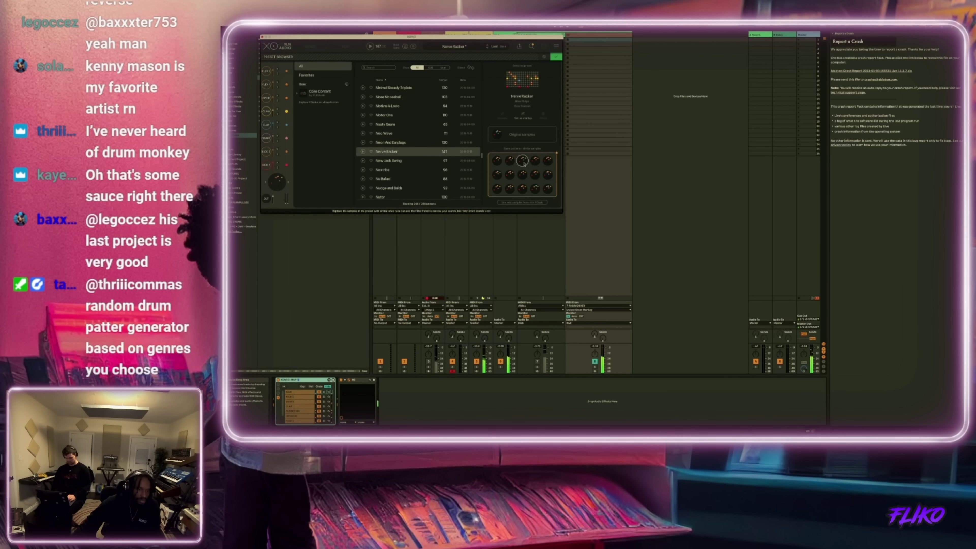
click(535, 160)
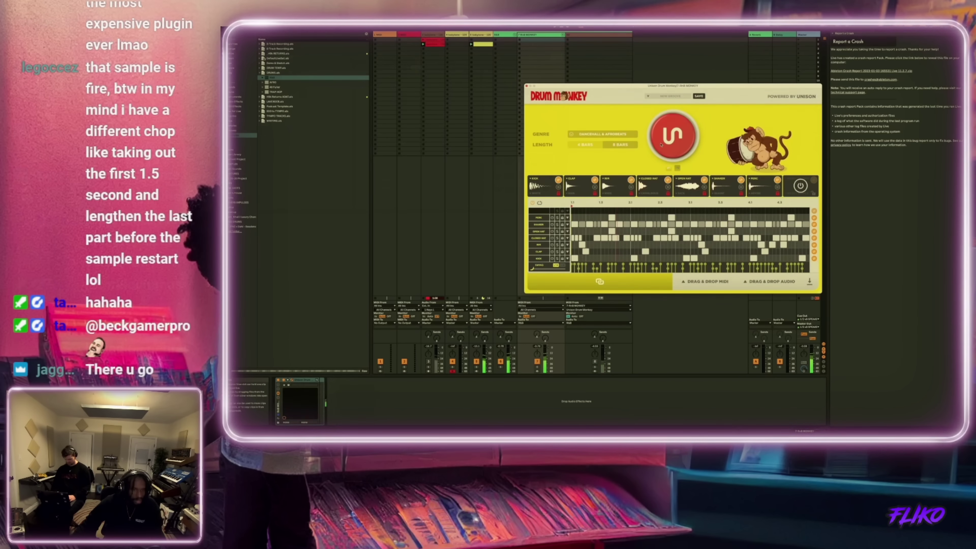
- Open the Drum Monkey genre list to look for another style
click(609, 134)
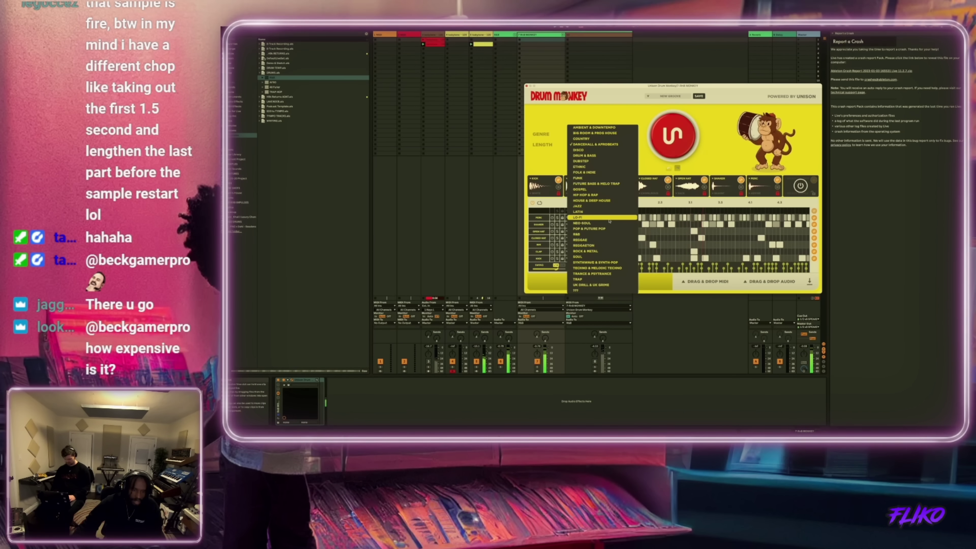
- Add ShaperBox 3 to the second sampler track and audition its presets, starting with Gaming station
click(481, 35)
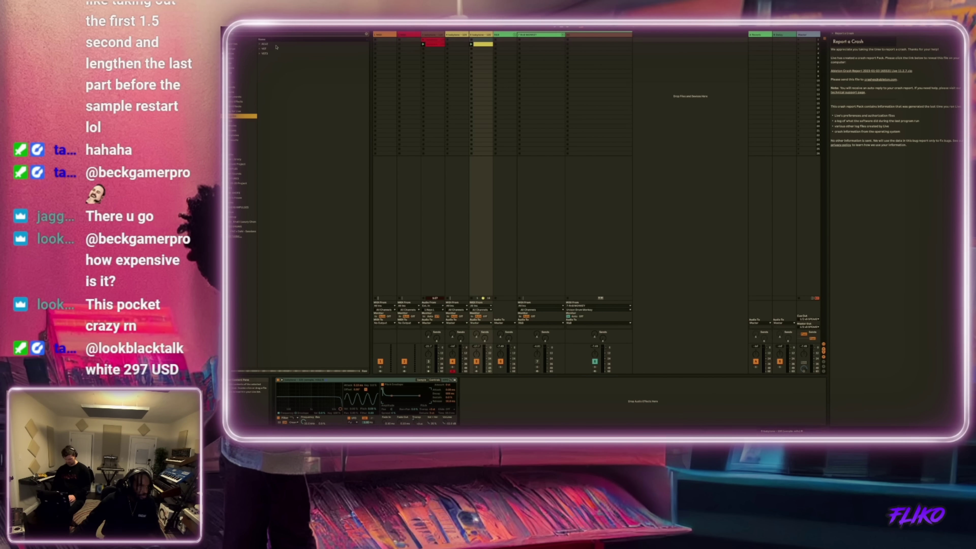
click(260, 44)
double_click(280, 63)
click(508, 109)
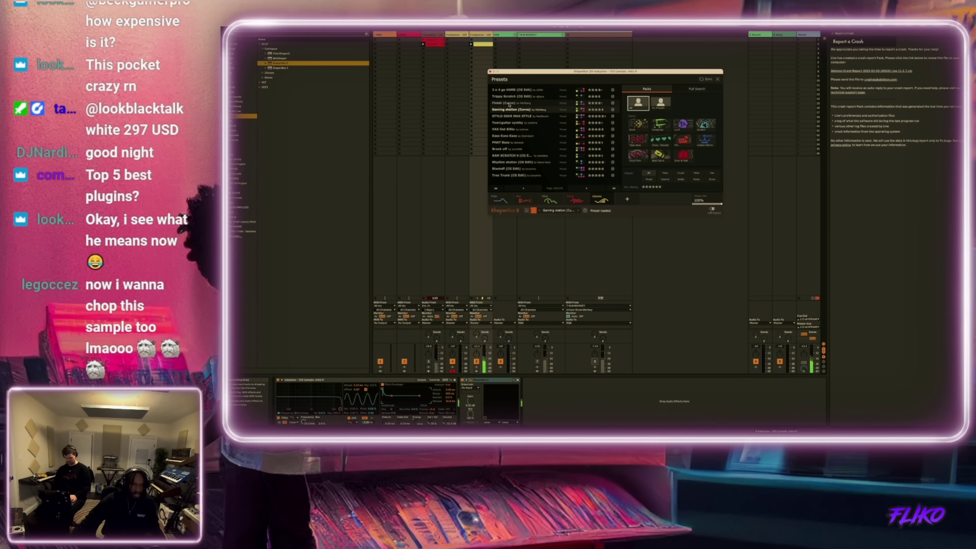
click(509, 103)
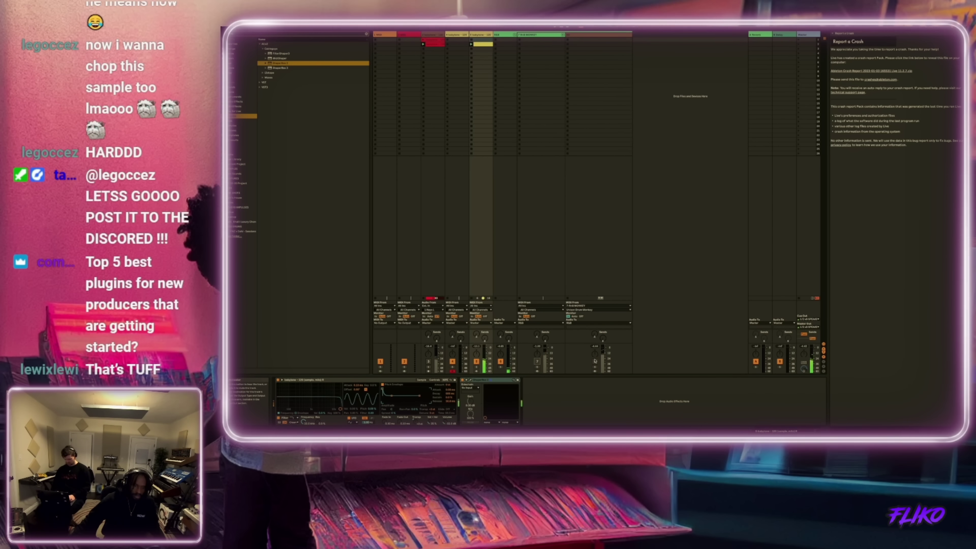
- Open XO on the last drum track and load random beat presets one after another
click(603, 36)
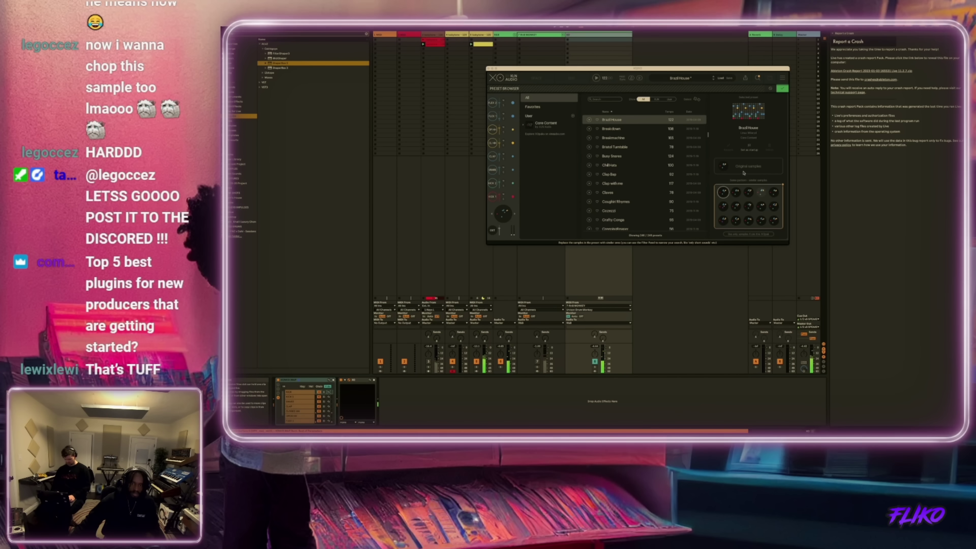
click(697, 99)
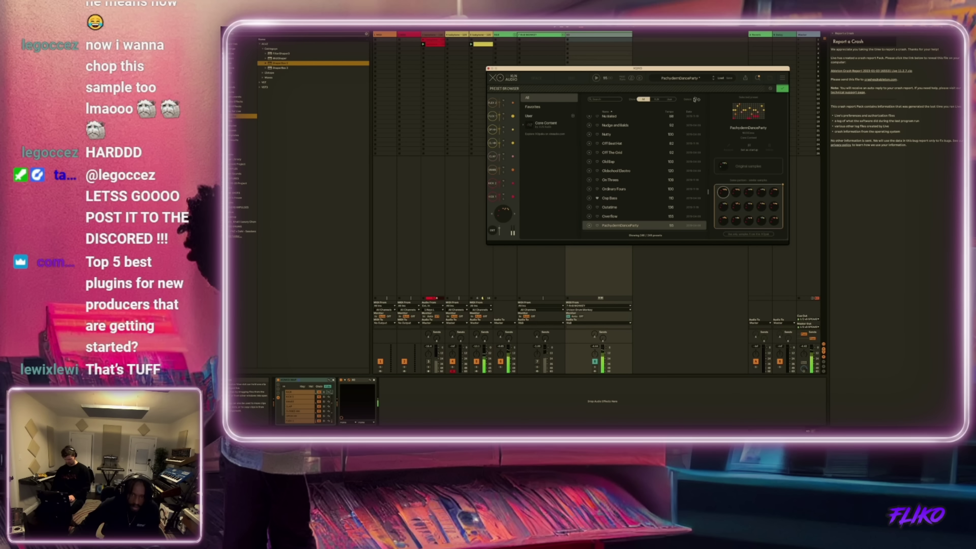
click(696, 99)
click(697, 99)
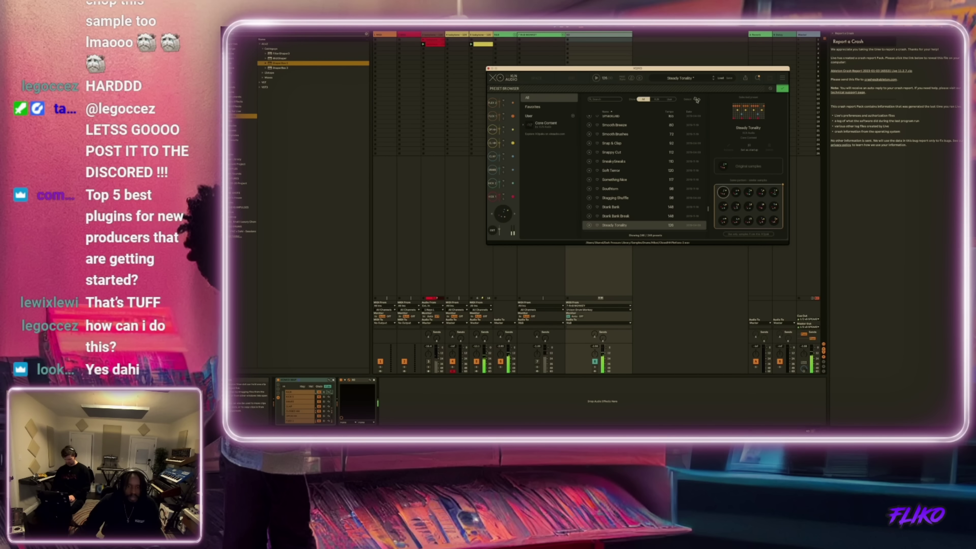
click(697, 99)
click(697, 99)
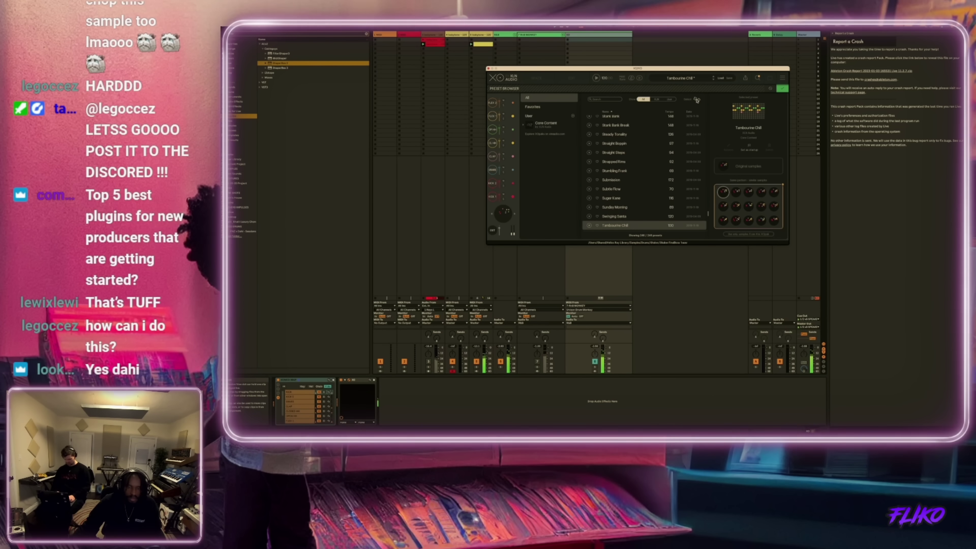
click(697, 99)
click(697, 99)
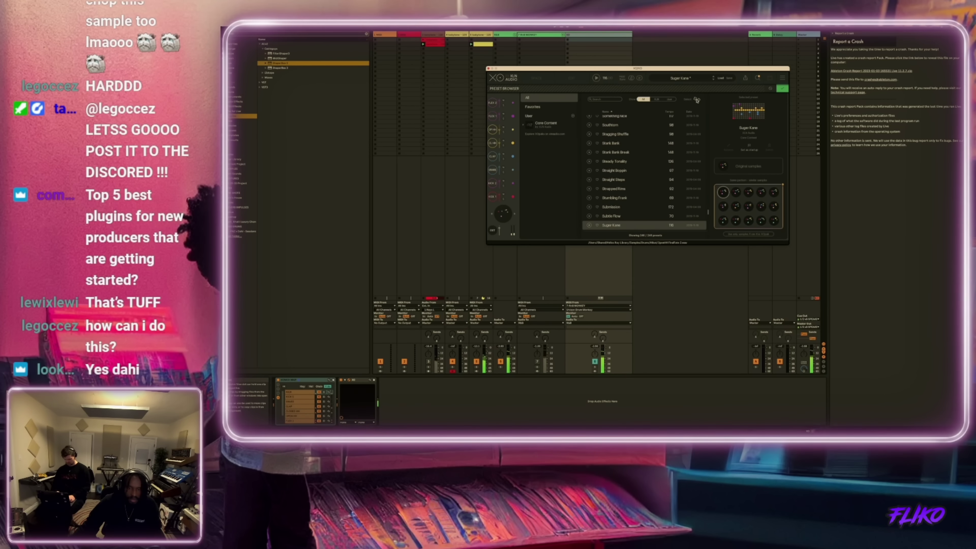
click(697, 99)
- Try the second and third replacement sample variations on the XO beat, then close the XO window
click(736, 192)
click(749, 193)
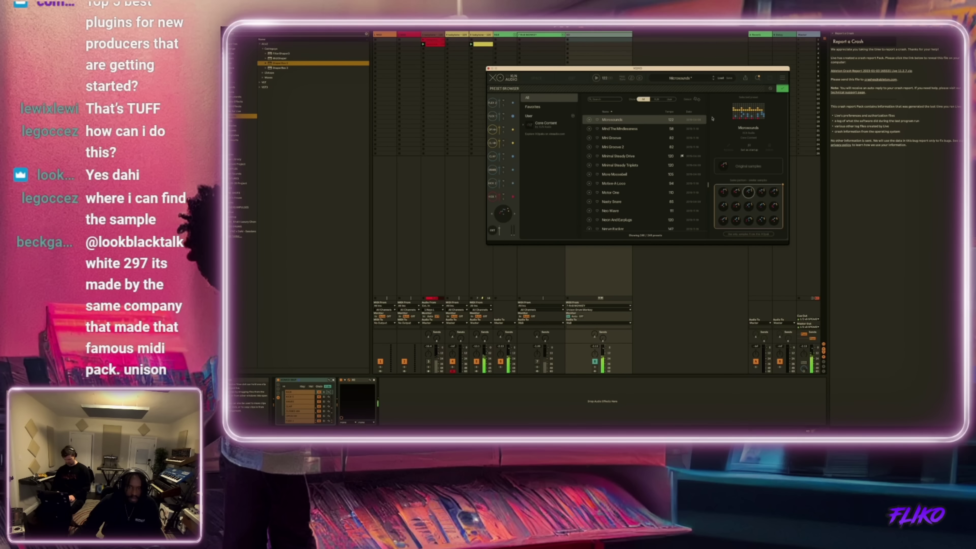
double_click(749, 192)
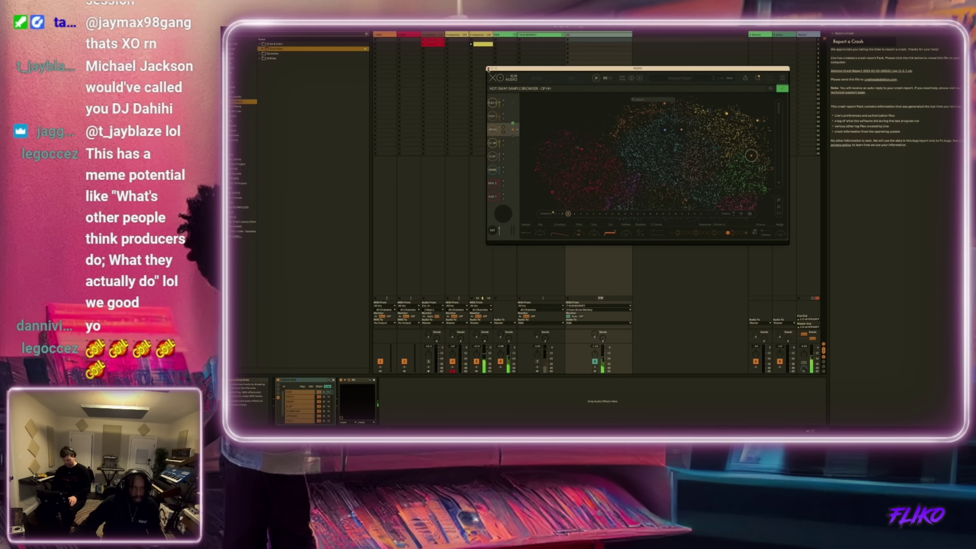
click(487, 69)
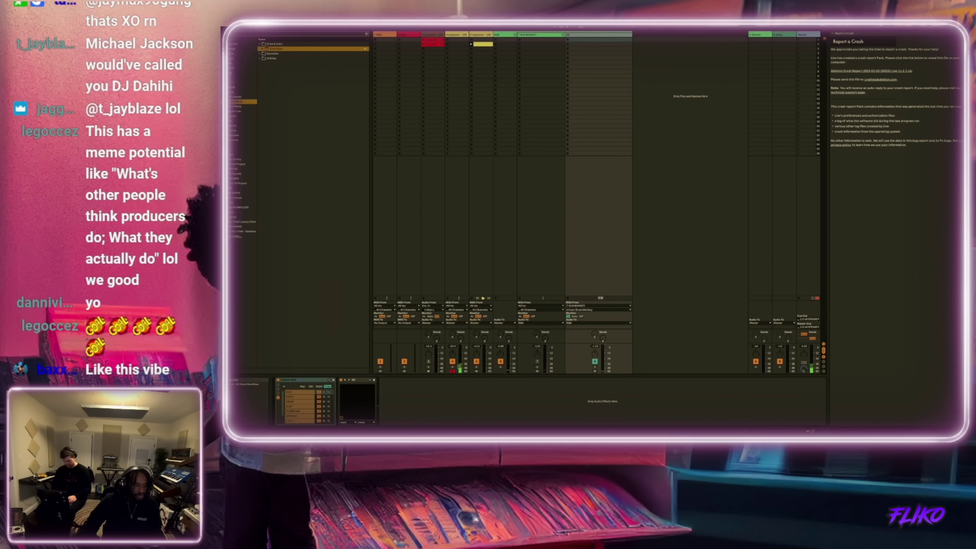
- Select the first sampler track and switch to Arrangement View
click(456, 35)
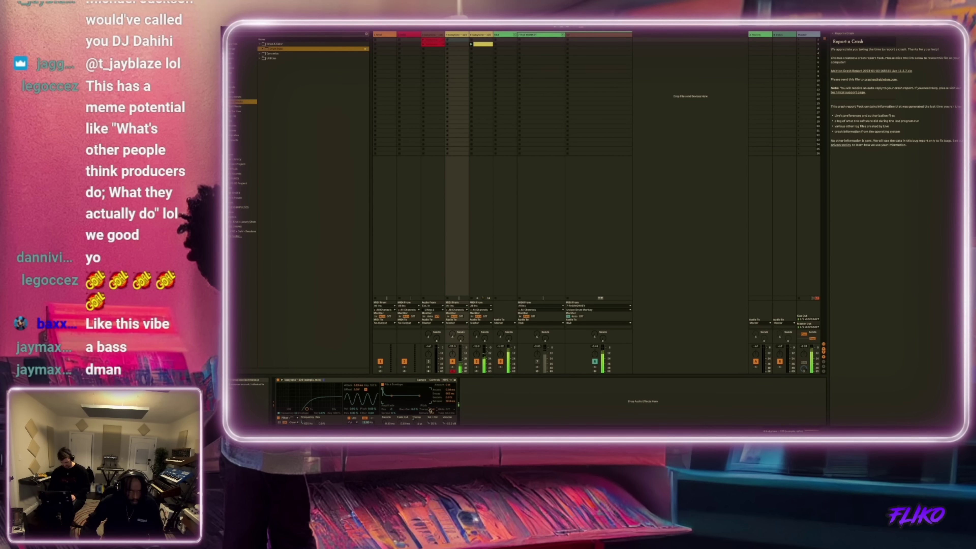
key(Tab)
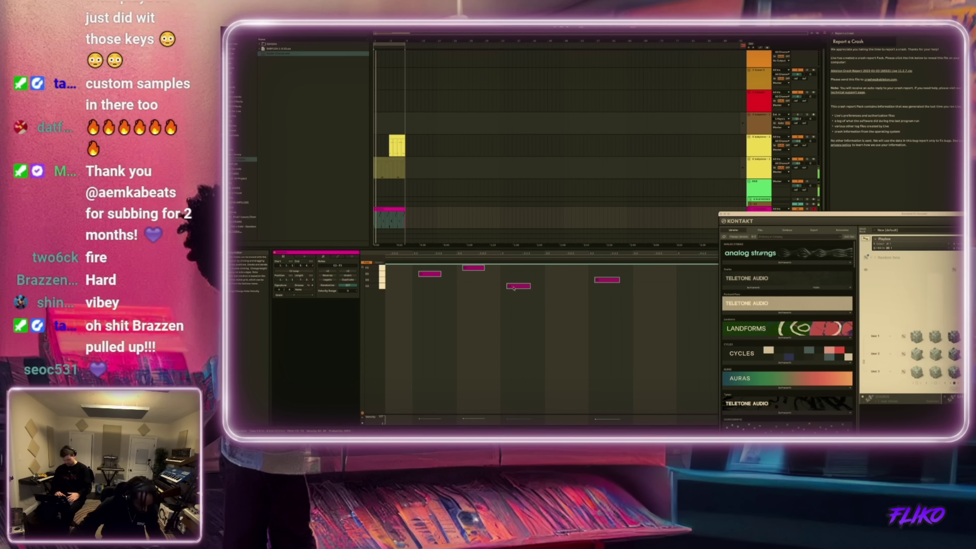
- Nudge the notes of the magenta clip slightly earlier, play the result and close the Kontakt window
click(513, 290)
click(512, 287)
key(space)
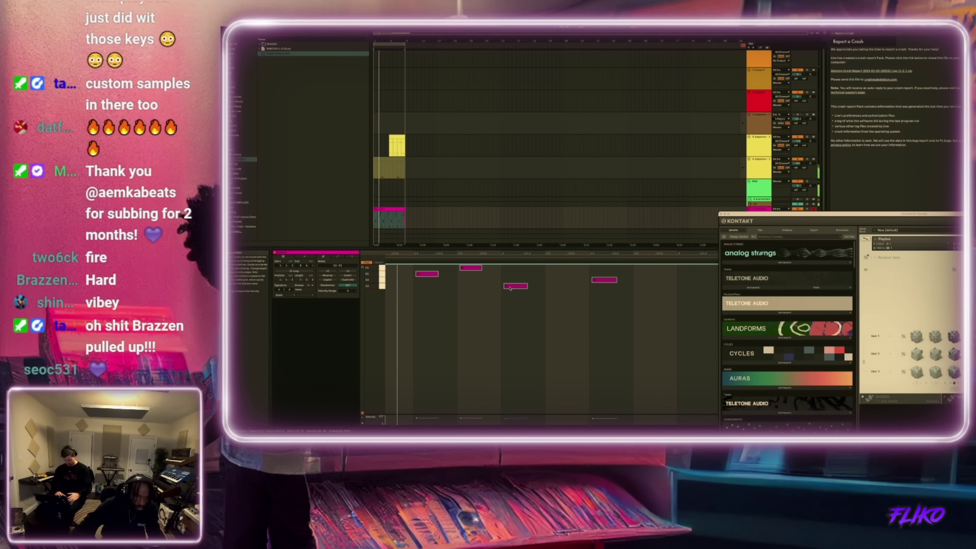
click(721, 213)
- Swap the XO clap for another sample from the sample map
scroll(439, 209, down, 1)
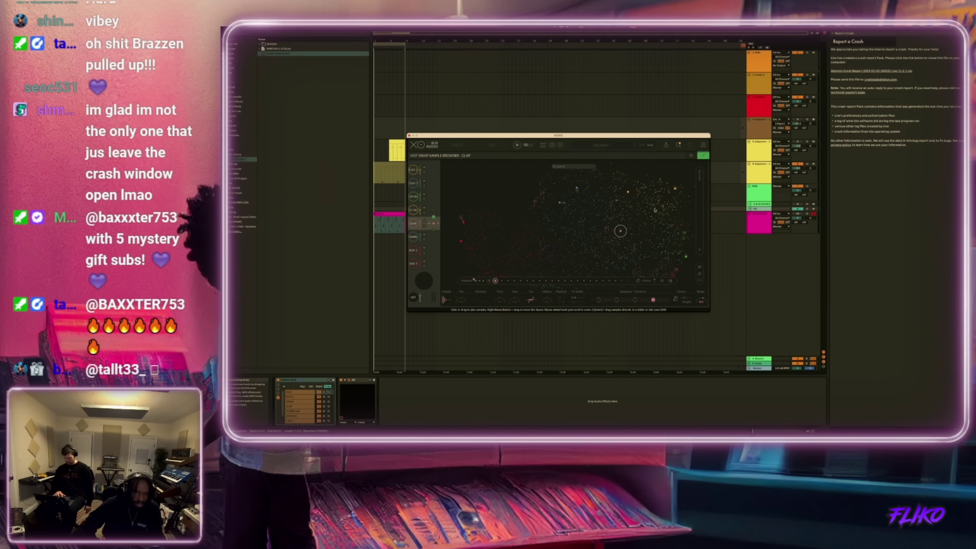
click(616, 190)
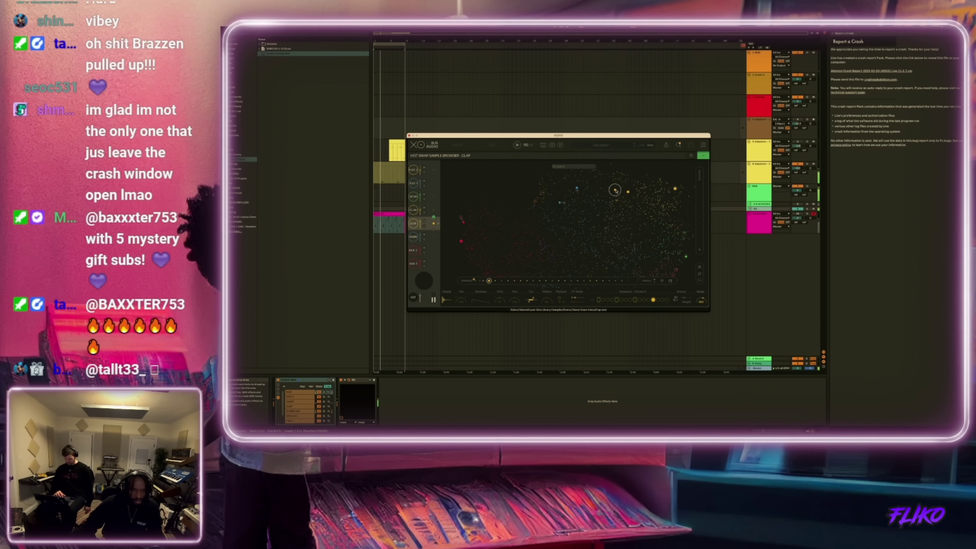
- Confirm the clap swap in XO, then show the bass synth's window again and close it
click(702, 156)
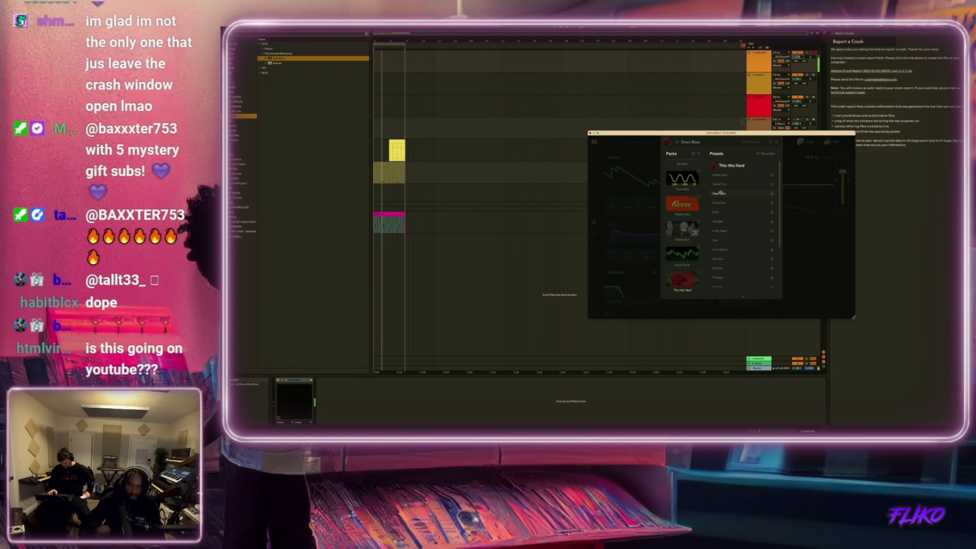
click(590, 133)
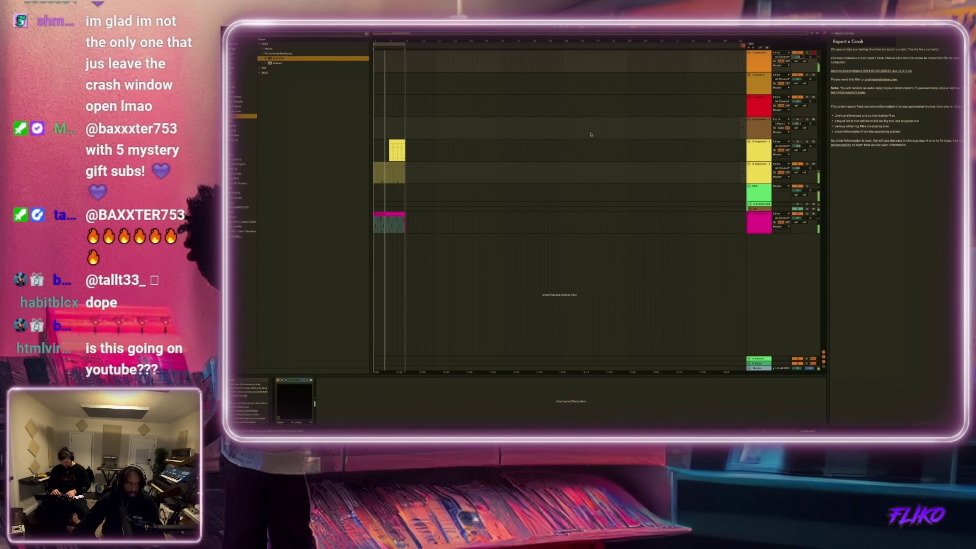
key(super+alt+p)
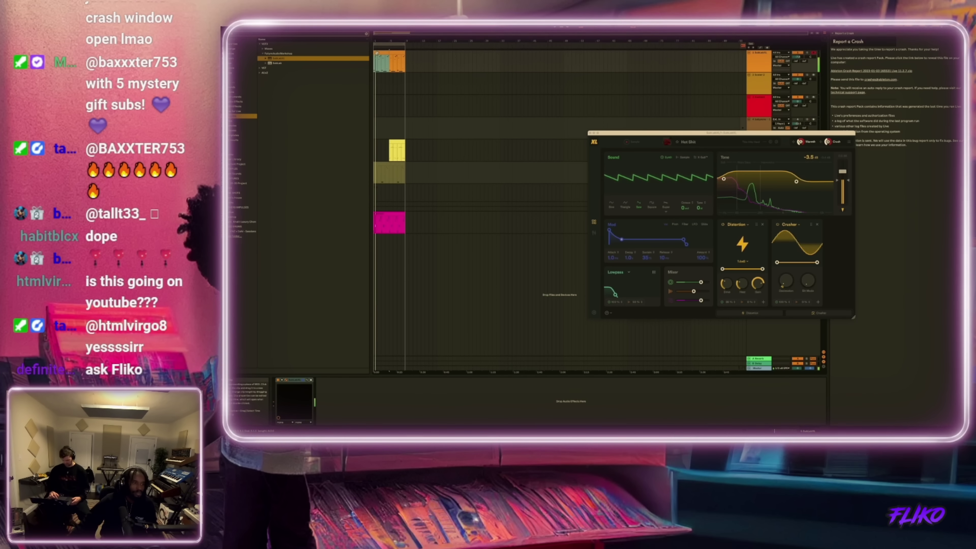
click(589, 133)
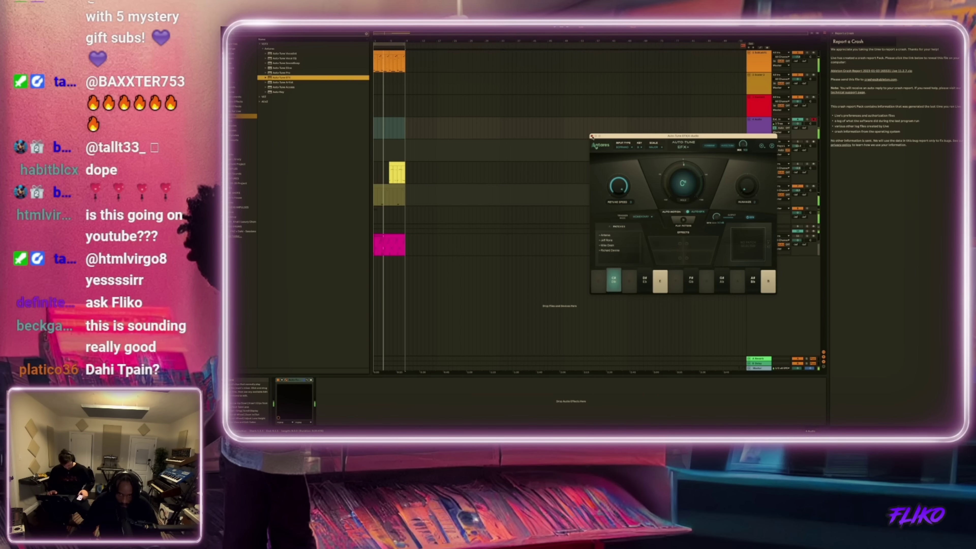
- Hide the Auto-Tune window and record an audio take on the purple track
key(super+alt+p)
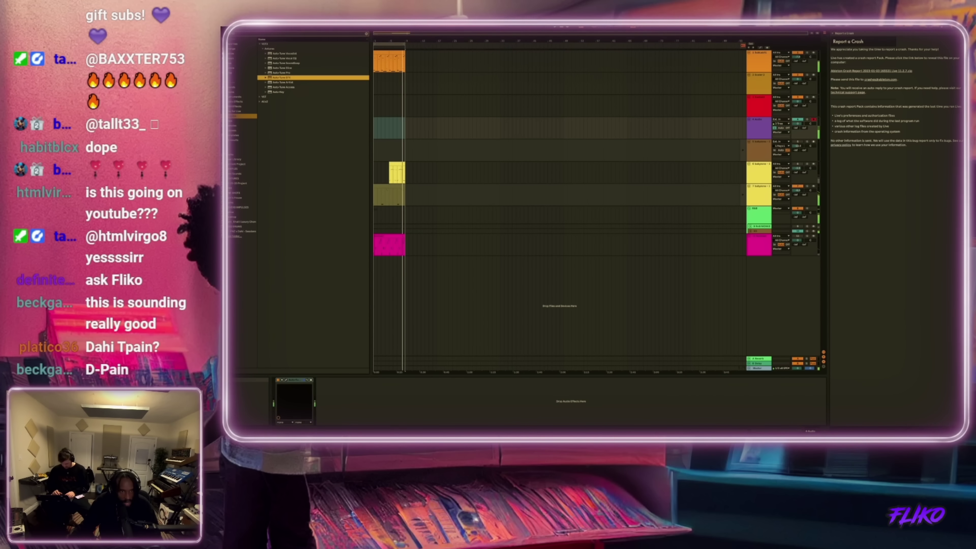
key(F9)
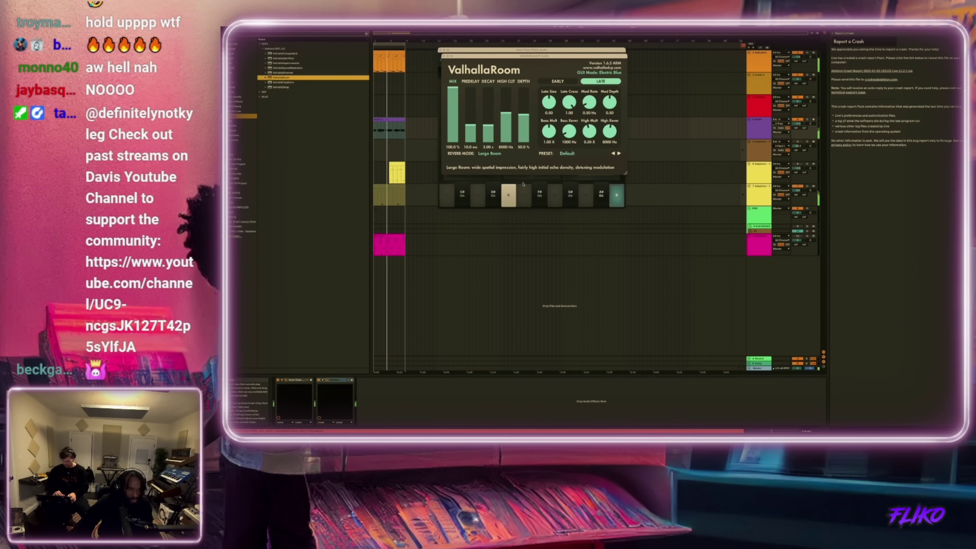
- Try the MediumChorus preset in ValhallaRoom on the recorded take
click(573, 153)
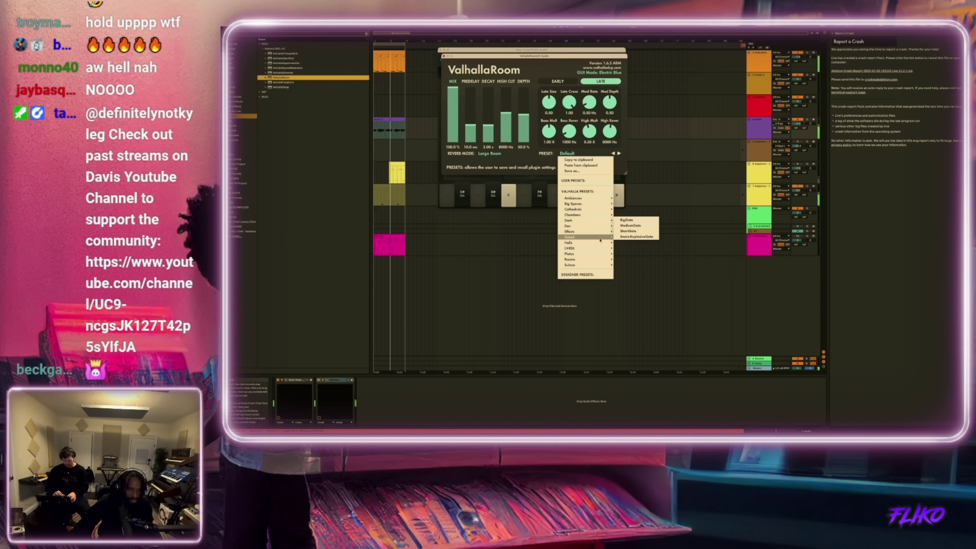
mouse_move(599, 245)
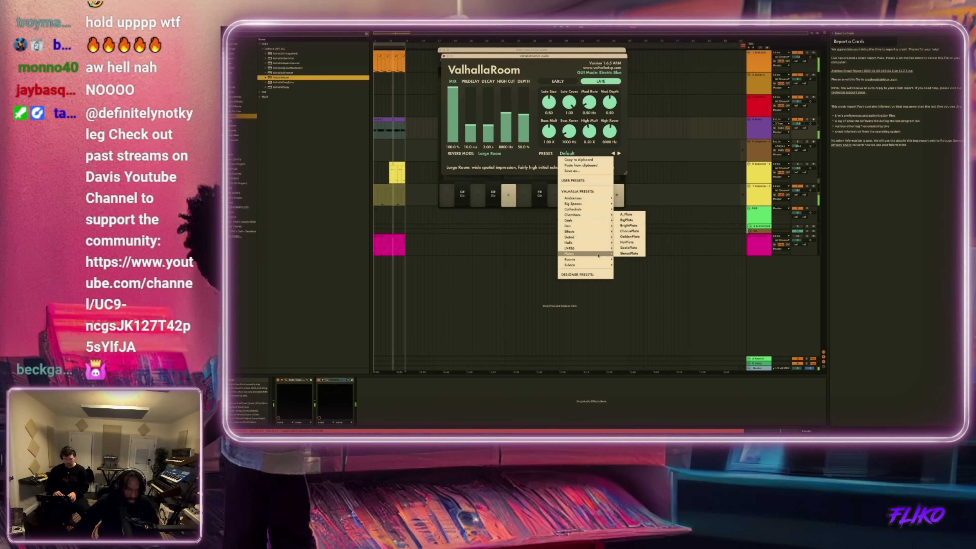
click(624, 230)
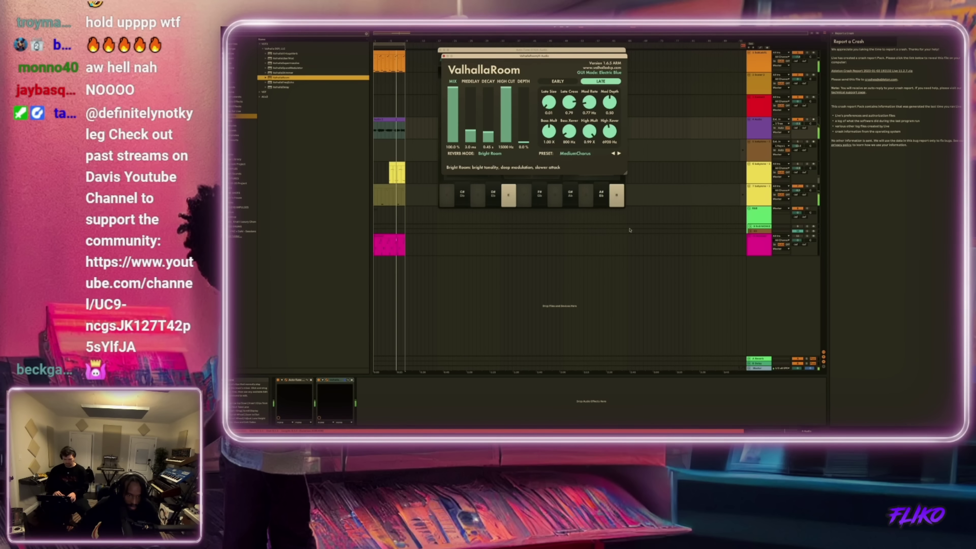
- Select the purple audio track, reopen its ValhallaRoom window and reposition it over the Auto-Tune window
click(755, 128)
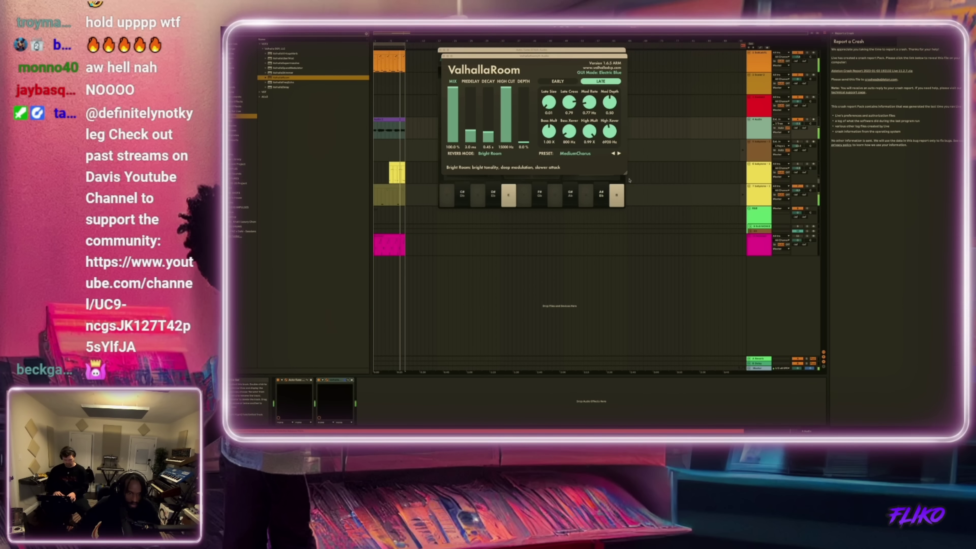
click(326, 381)
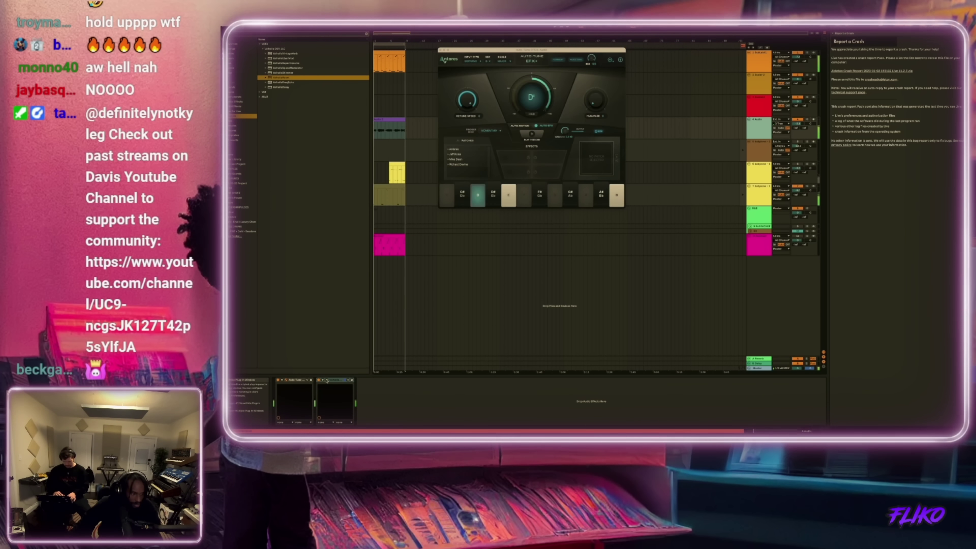
click(327, 380)
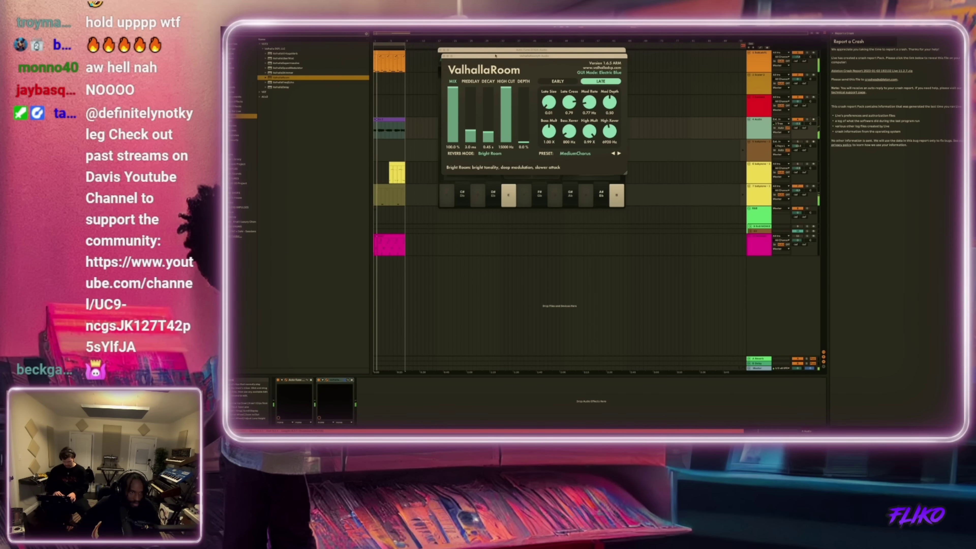
drag(534, 55, 752, 81)
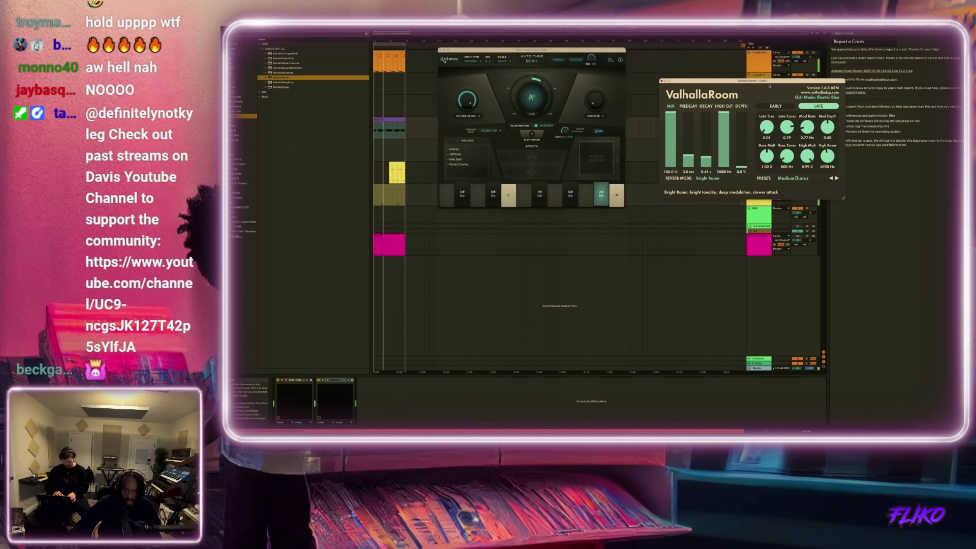
drag(775, 81, 562, 80)
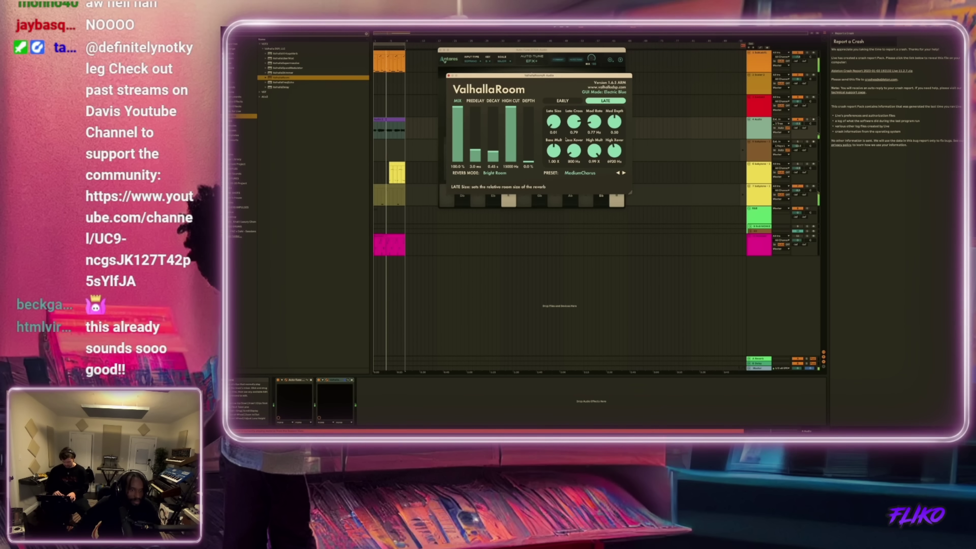
- Load the BigGate preset in ValhallaRoom and advance through the presets that follow it
click(580, 172)
mouse_move(586, 253)
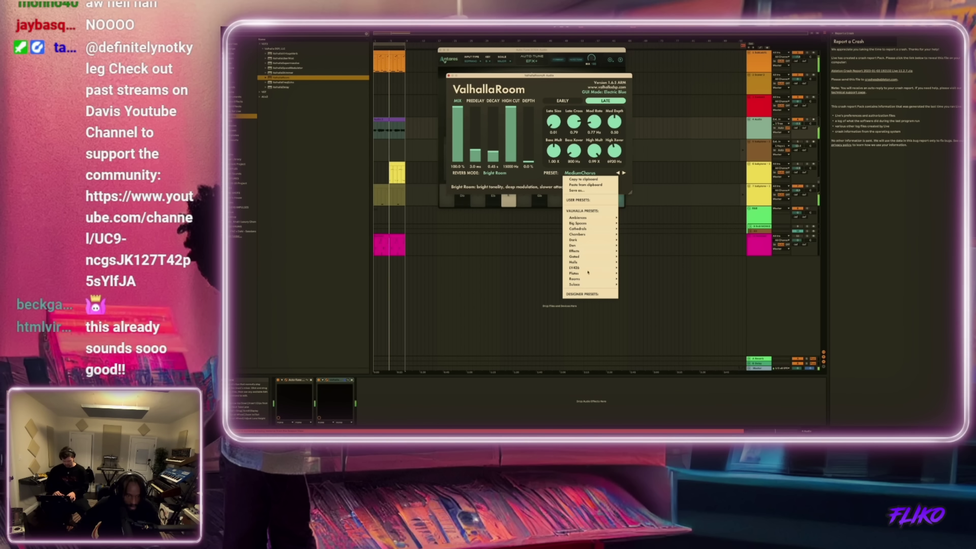
mouse_move(589, 280)
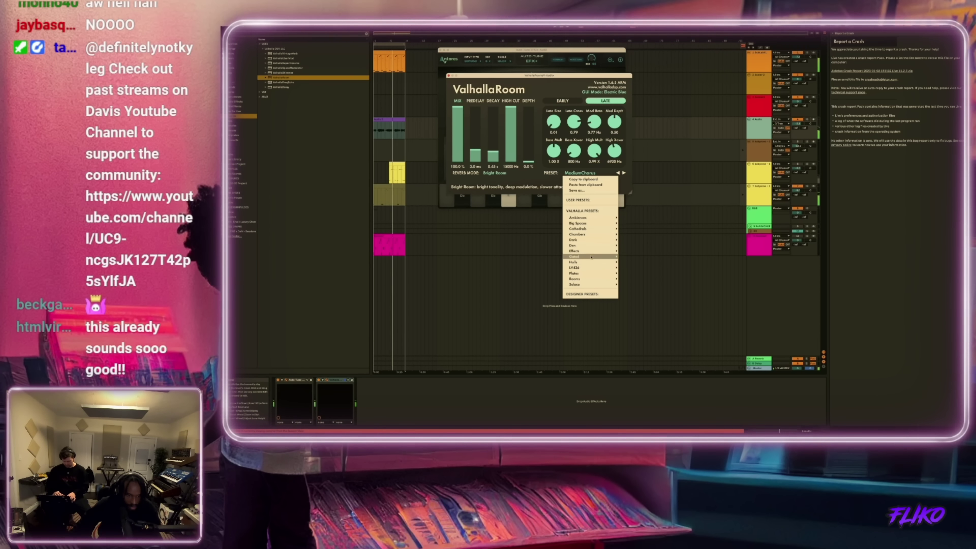
click(633, 240)
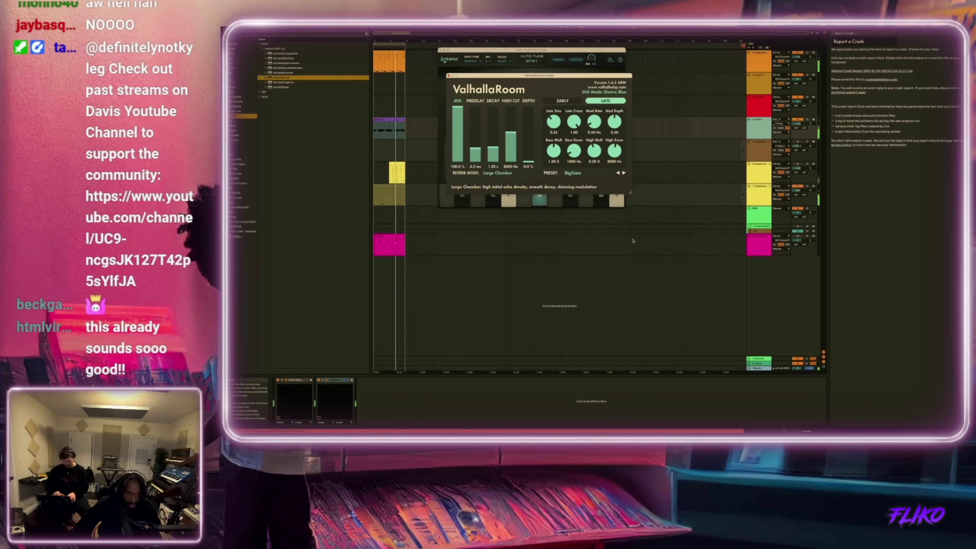
click(624, 172)
click(624, 173)
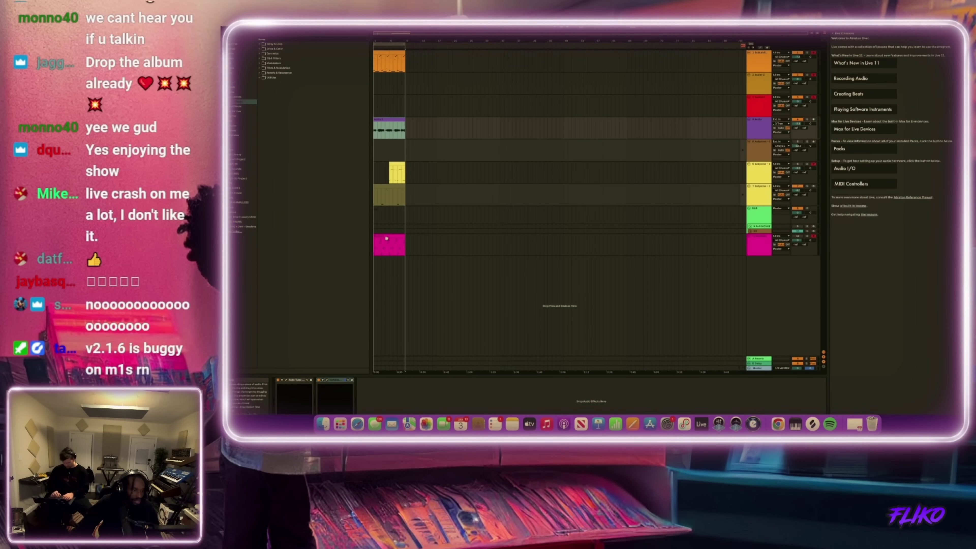
click(384, 237)
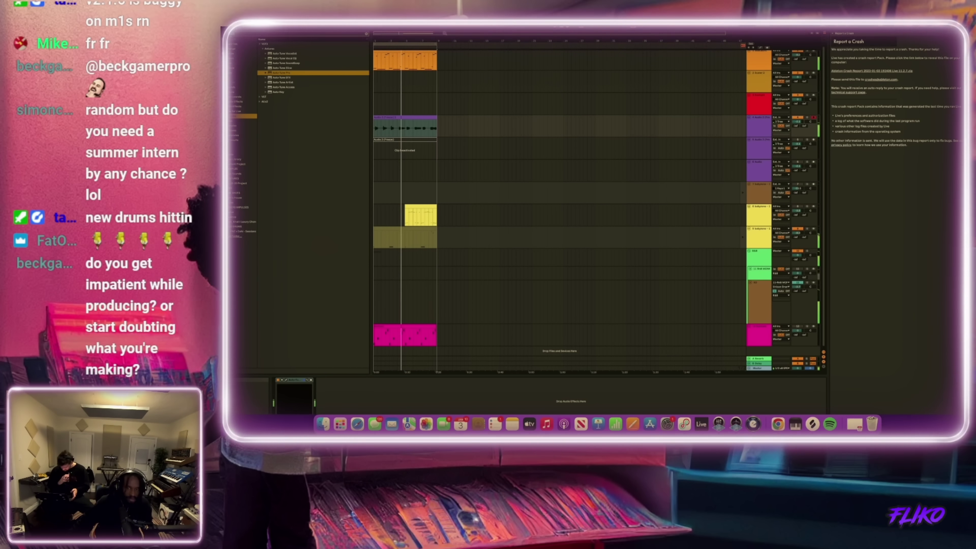
- Select the recorded purple audio track and audition different Portal presets on it, ending on Filth Divide
click(757, 126)
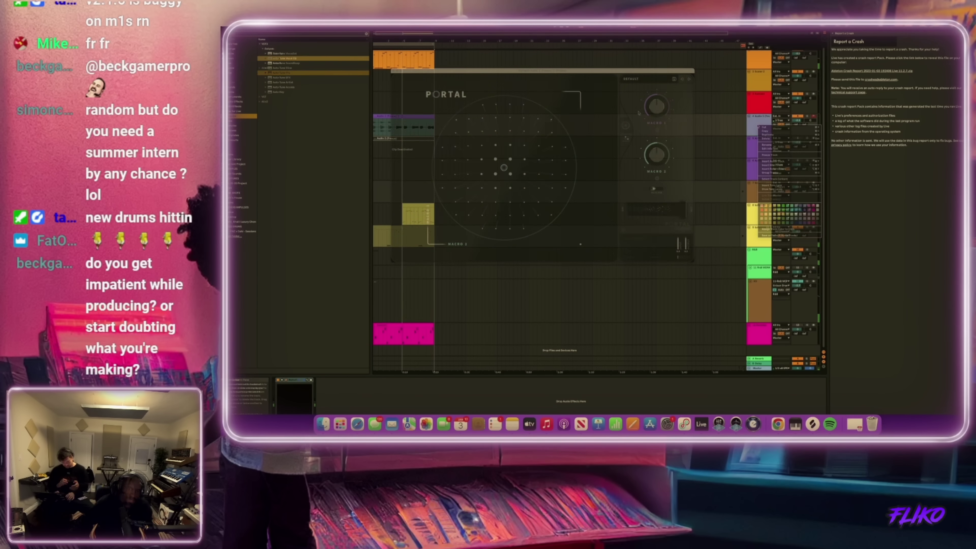
click(689, 79)
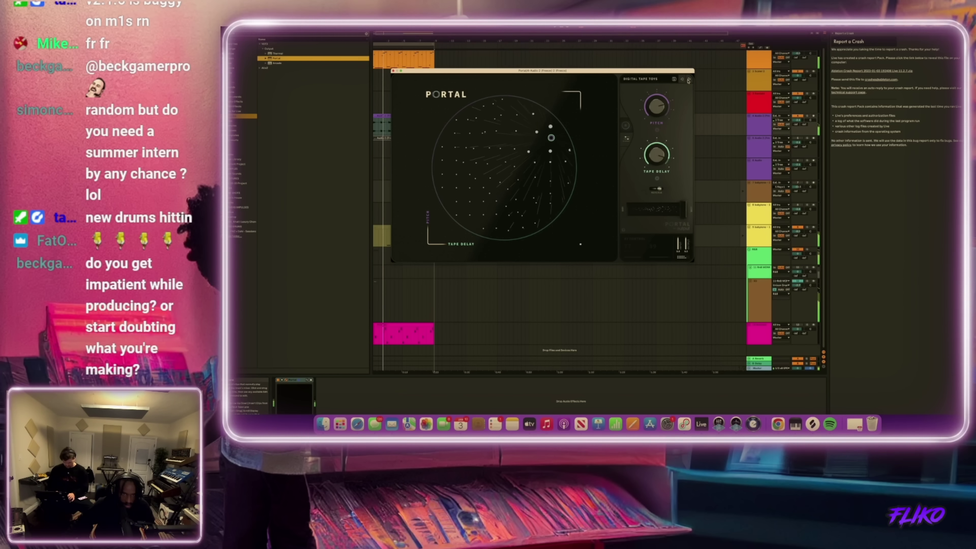
click(689, 80)
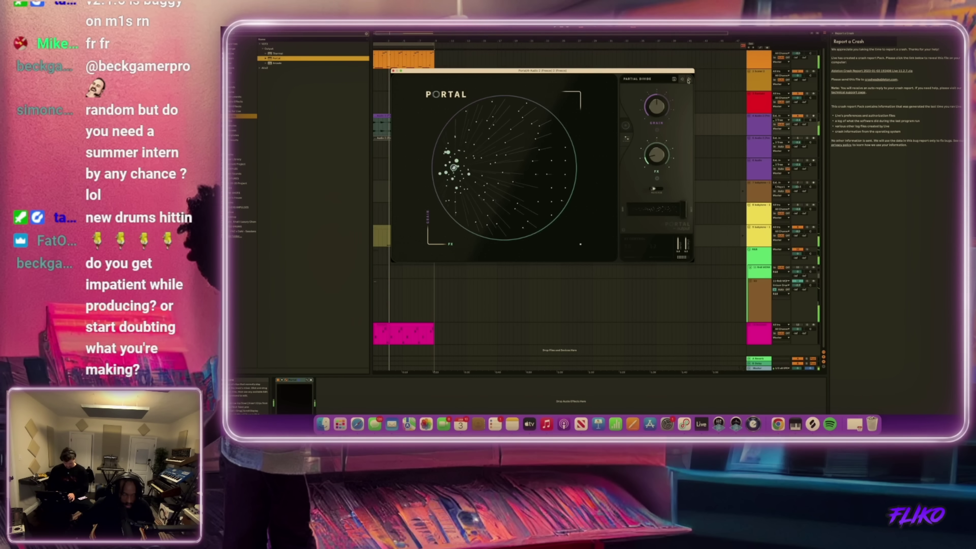
click(689, 79)
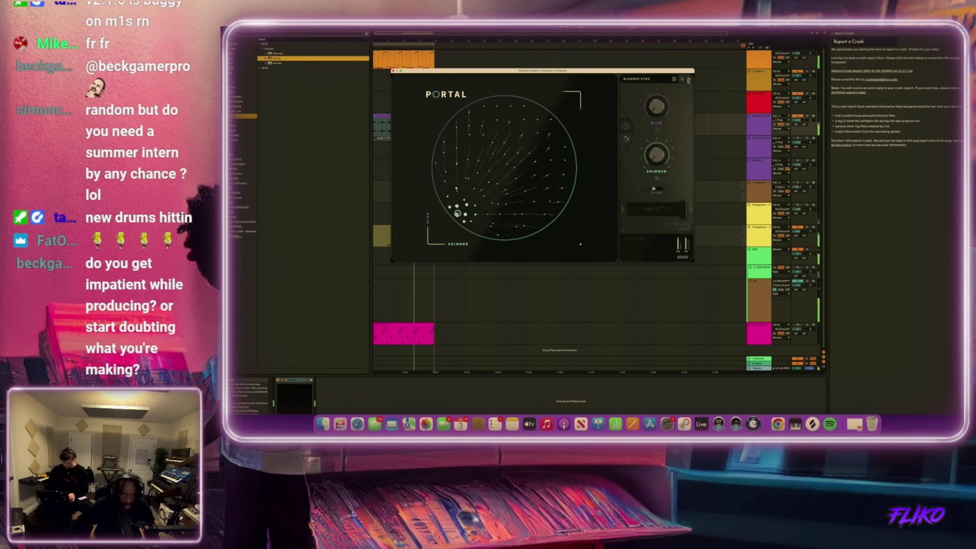
click(688, 80)
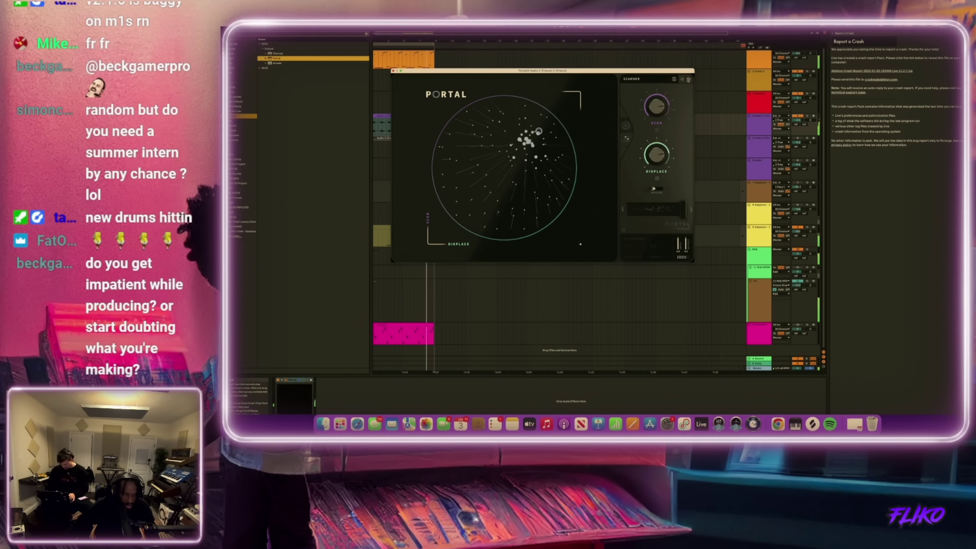
click(689, 79)
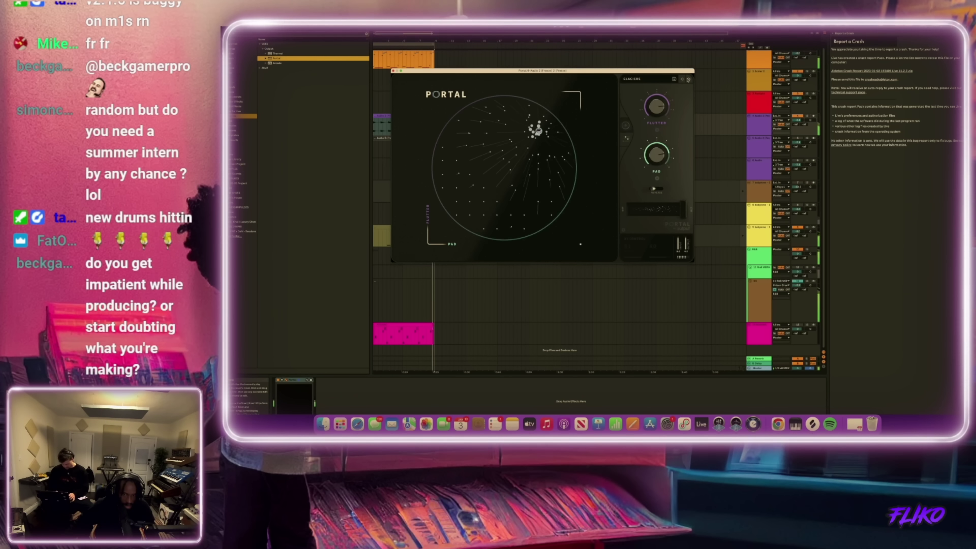
click(689, 80)
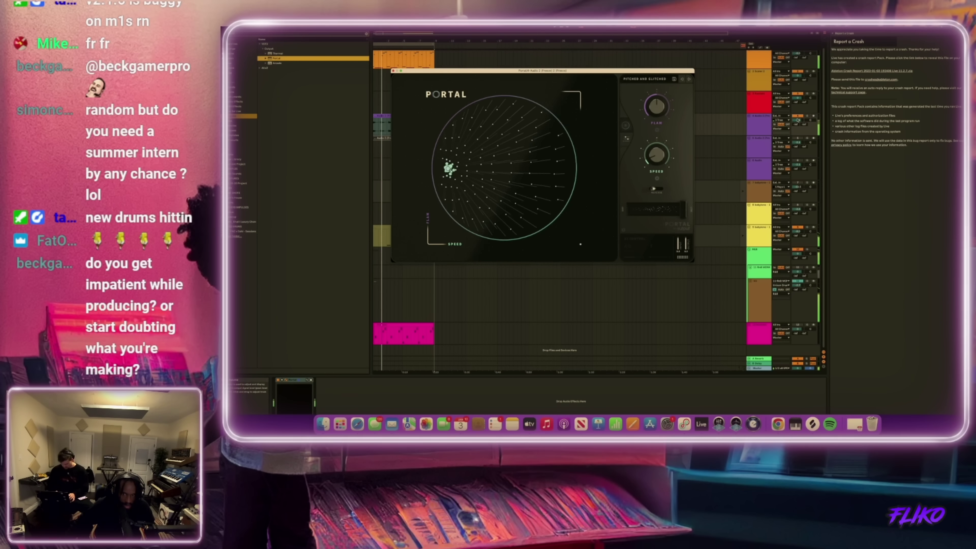
click(689, 79)
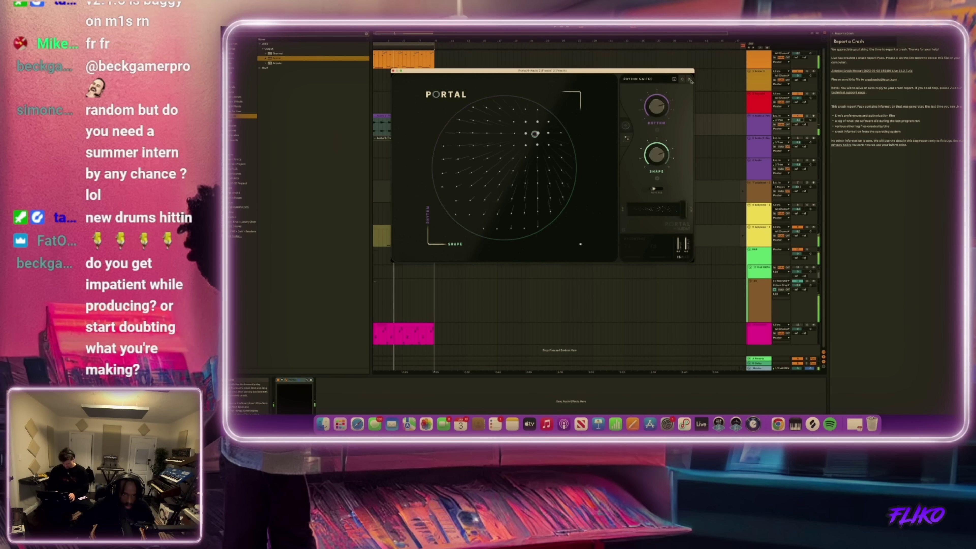
click(689, 80)
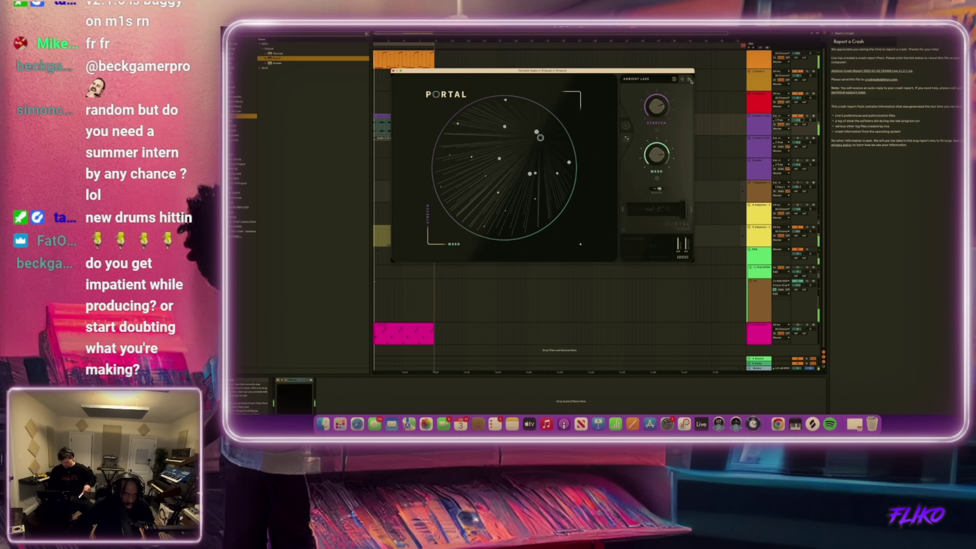
click(690, 80)
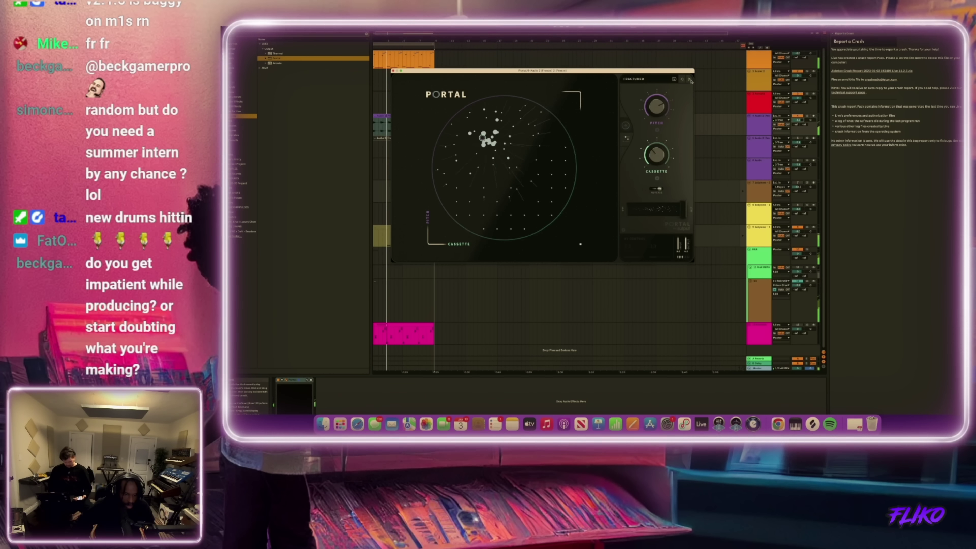
click(690, 81)
click(690, 80)
click(690, 80)
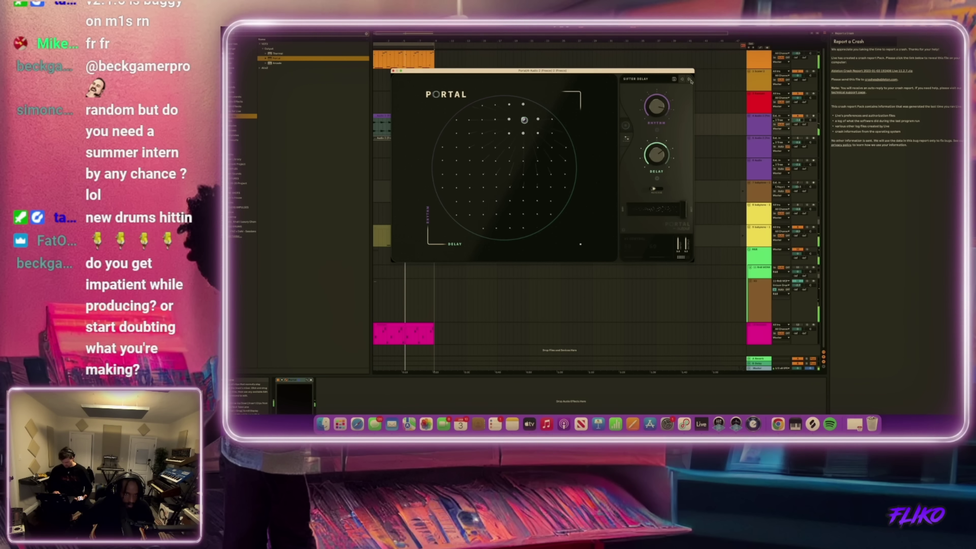
click(690, 80)
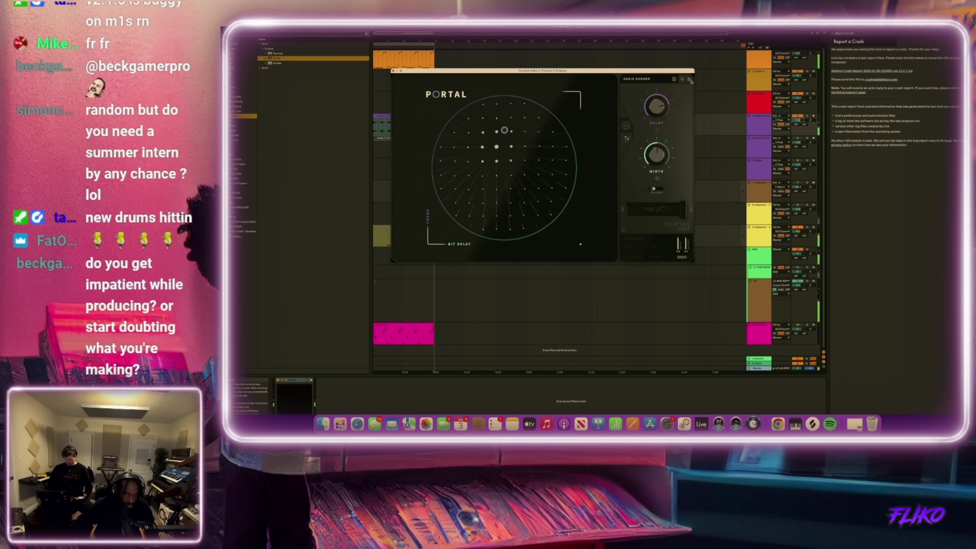
click(689, 79)
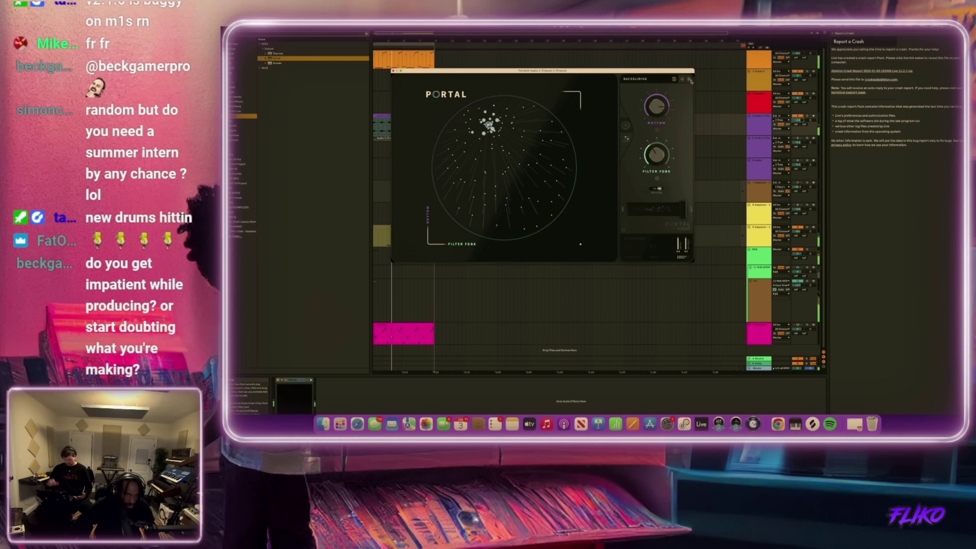
click(690, 79)
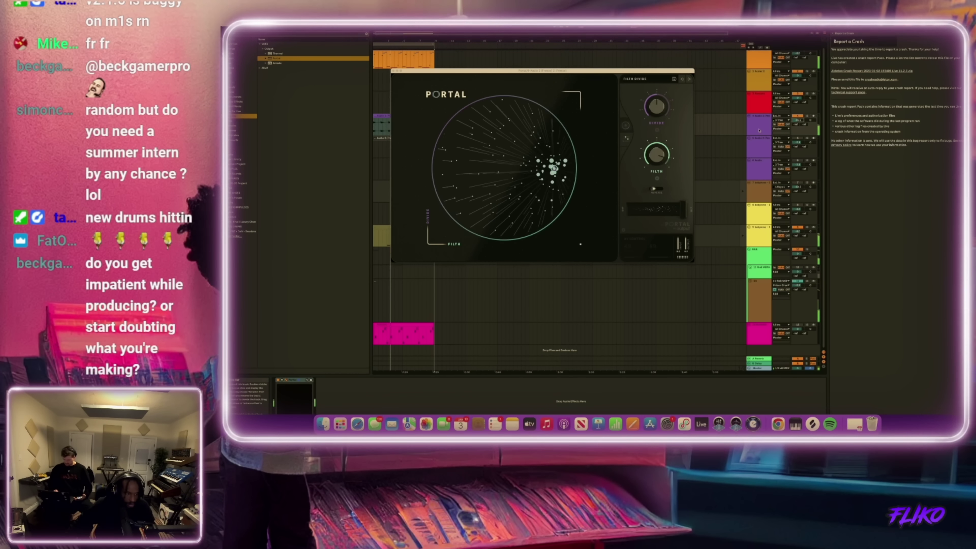
- Select the empty purple track, then return to the audio track with Portal
click(762, 150)
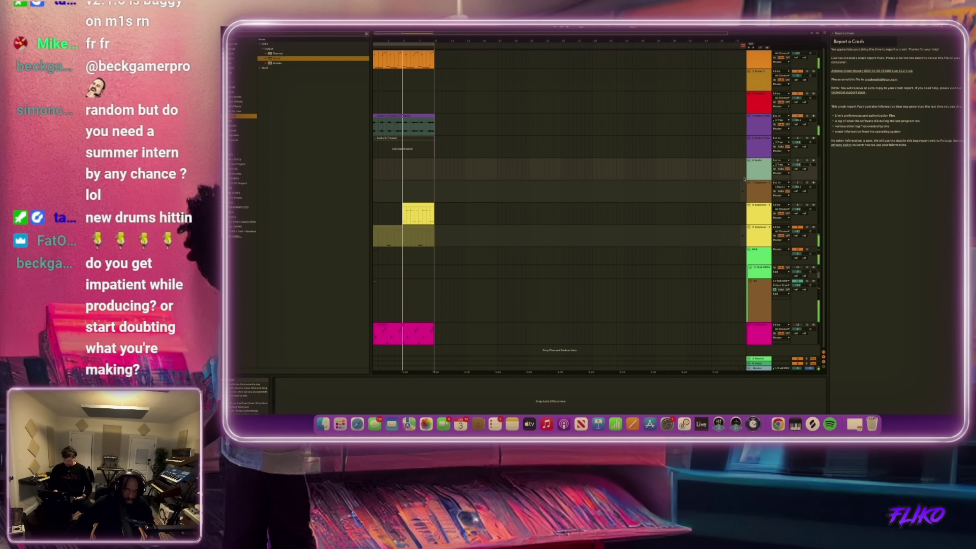
click(760, 133)
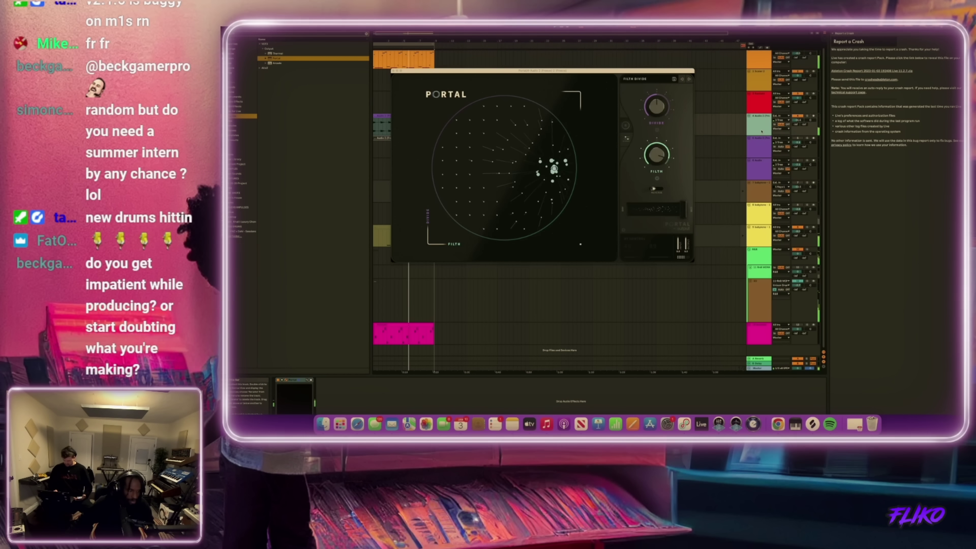
- Hide the Portal window, select the lane of the second purple audio track, and hide the Kontakt and ValhallaRoom windows
click(798, 120)
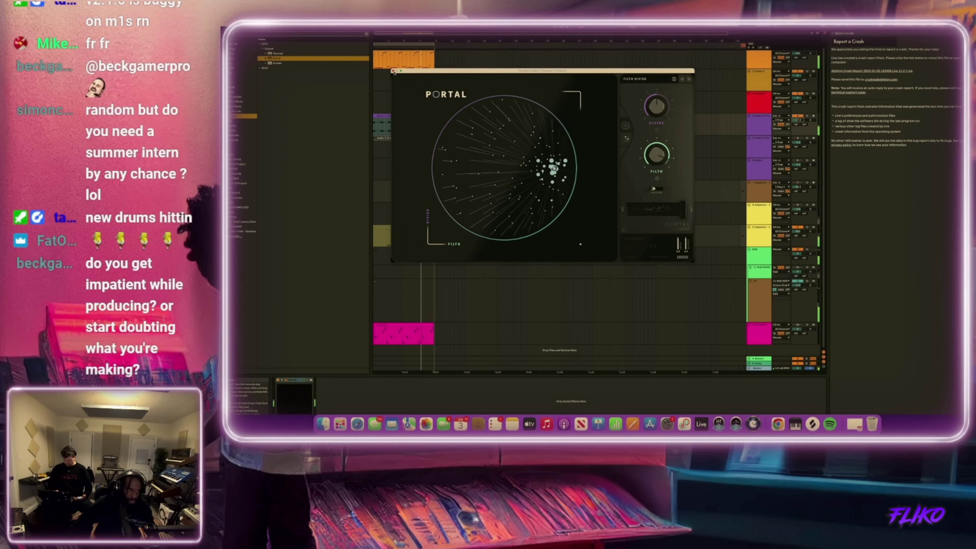
key(super+alt+p)
click(442, 149)
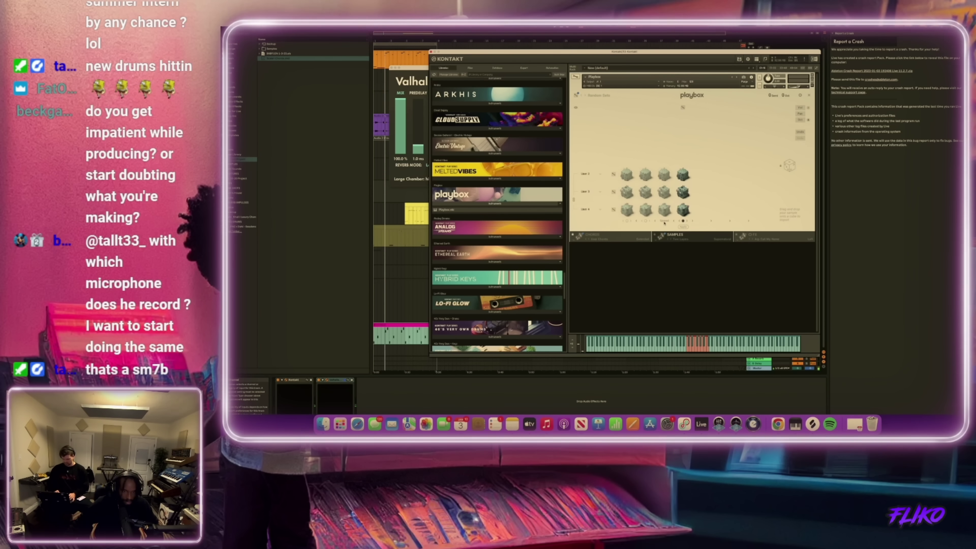
key(super+alt+p)
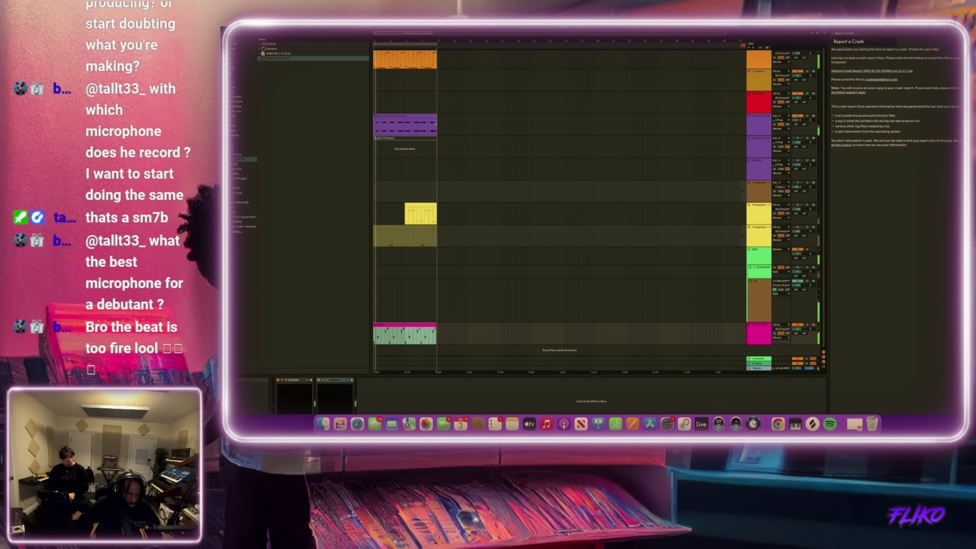
- Show the Controls page of the upper yellow track's Simpler and reactivate the dimmed yellow clip
click(421, 213)
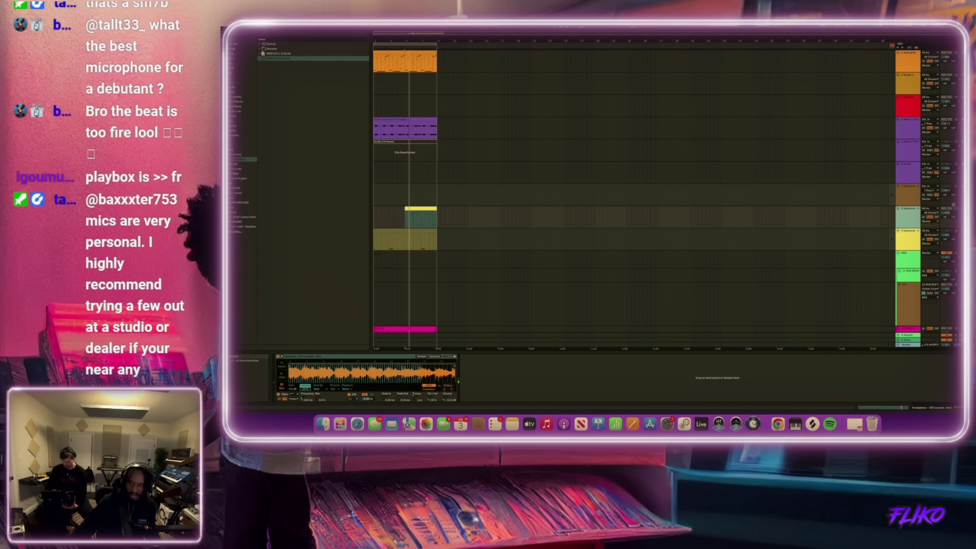
click(434, 356)
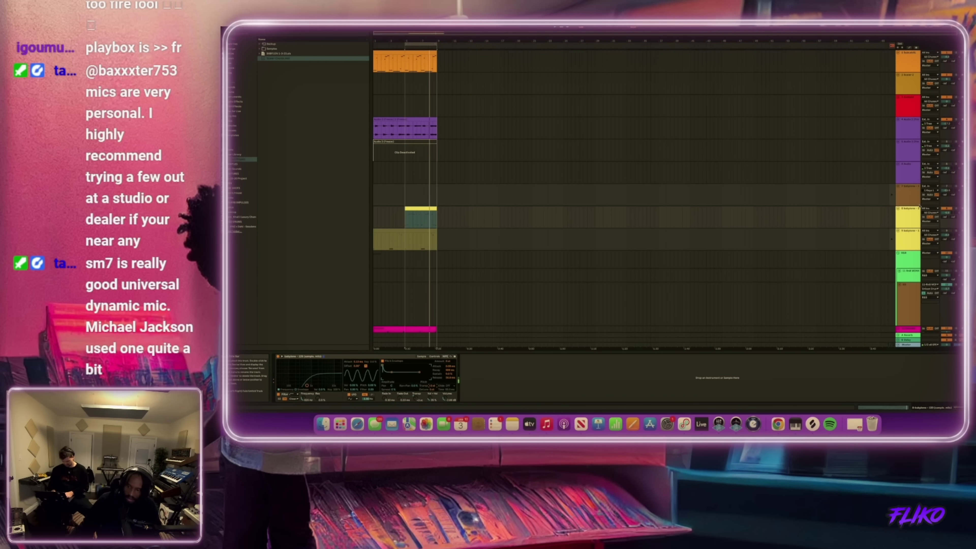
scroll(649, 302, down, 1)
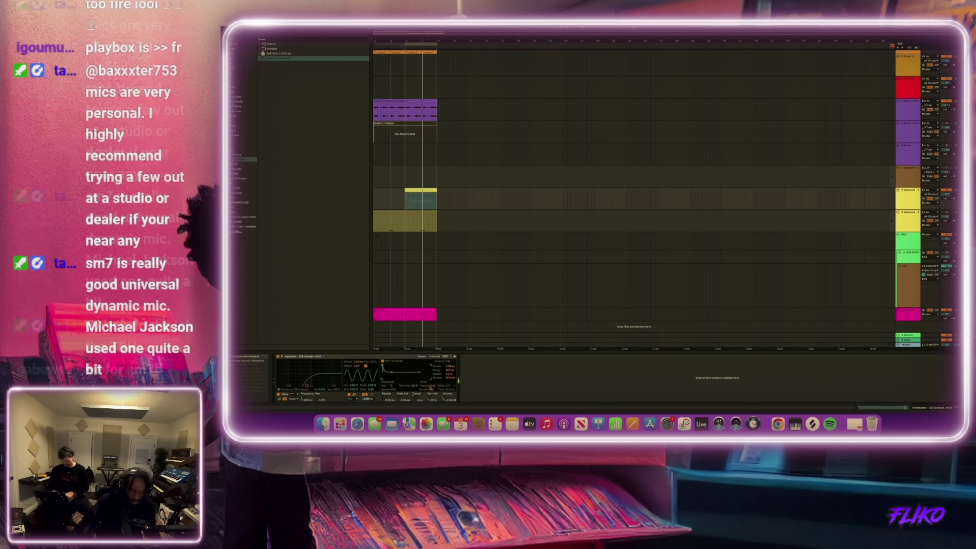
key(0)
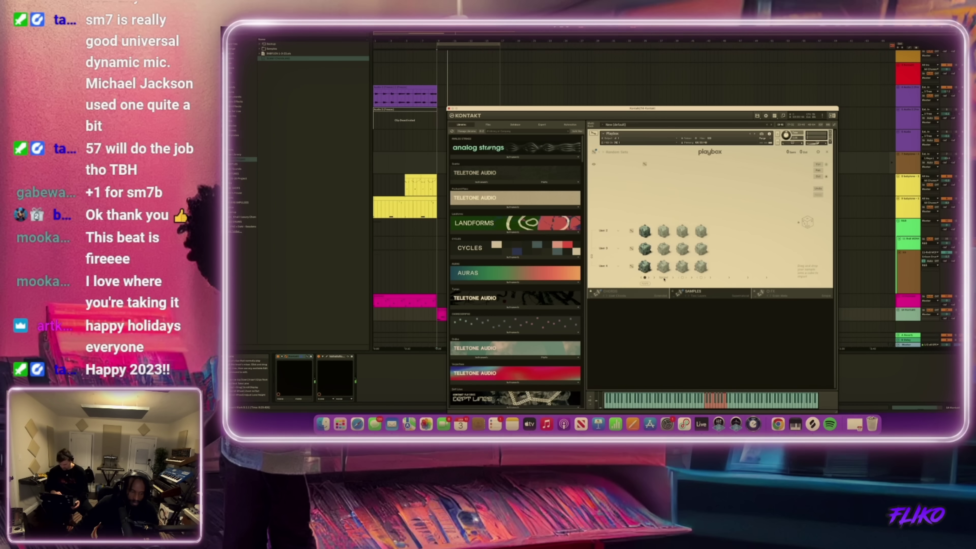
- Audition the second, third and fourth chord columns in Playbox, ending on the third
click(664, 277)
click(682, 277)
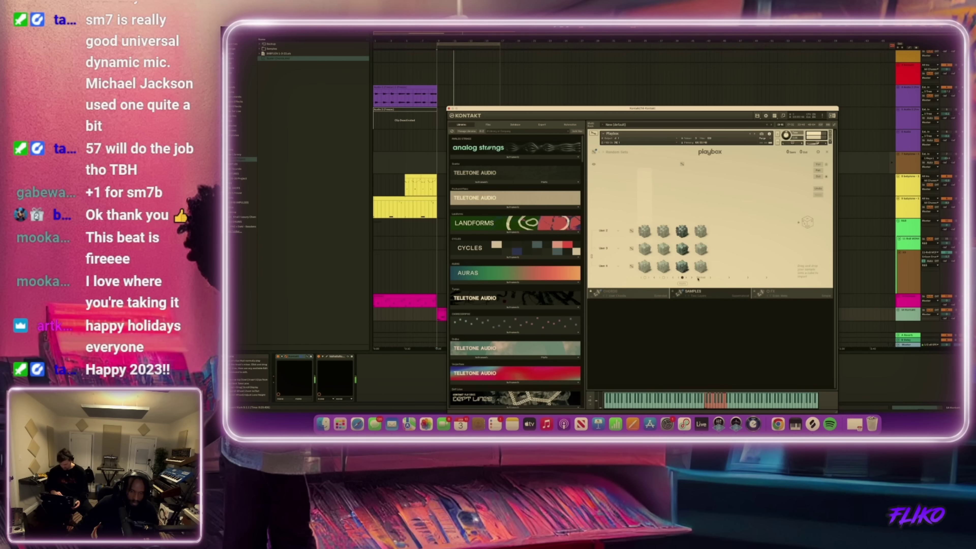
click(700, 277)
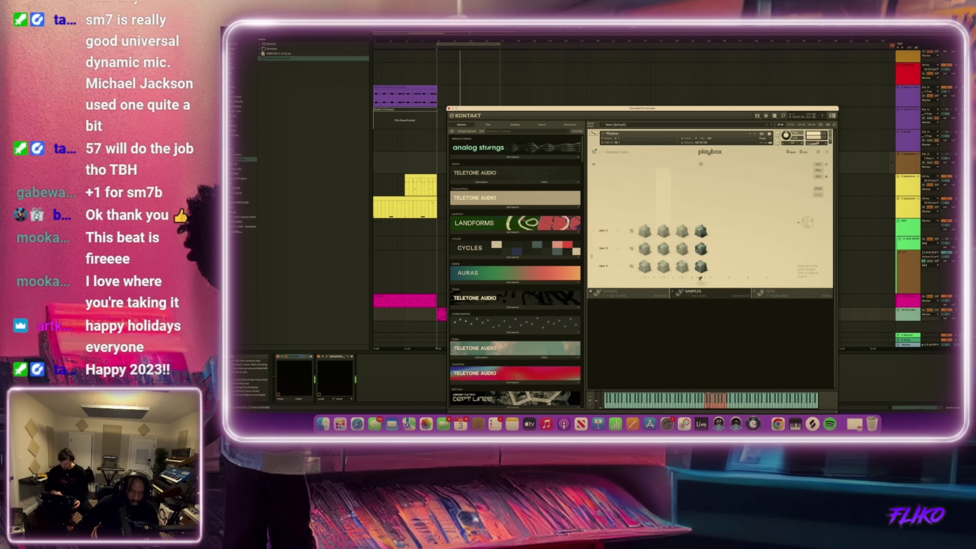
click(682, 278)
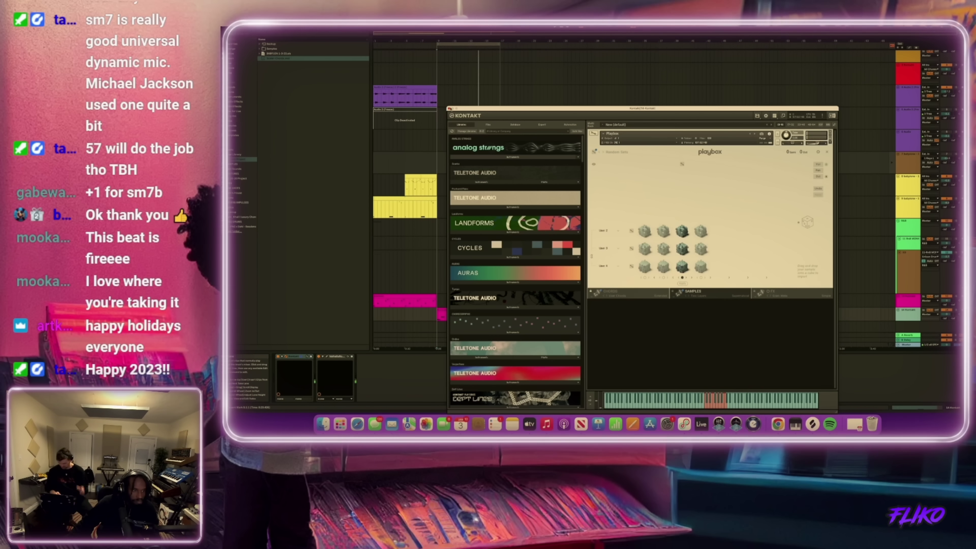
- Open the second magenta clip's notes in an enlarged editor and lengthen its first long note up to the next one
key(super+alt+p)
click(457, 310)
double_click(457, 308)
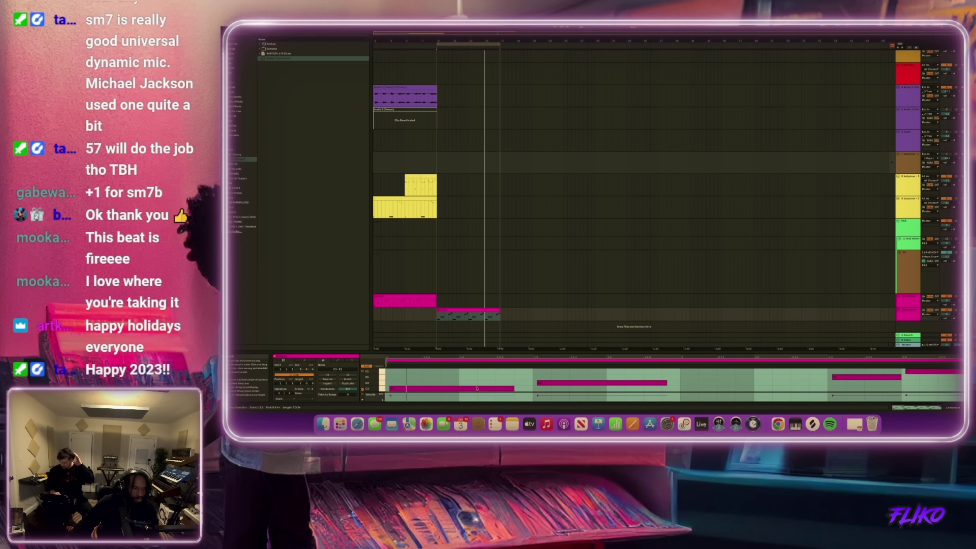
drag(476, 352, 476, 279)
drag(514, 316, 536, 317)
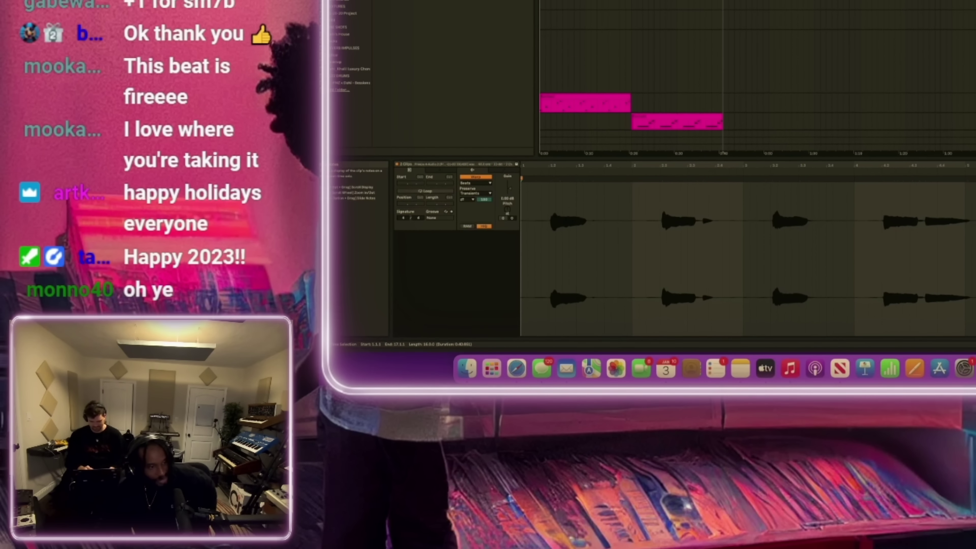
- Select the whole arrangement through the end of the second magenta clip, then narrow the selection and loop to both magenta clips
key(super+a)
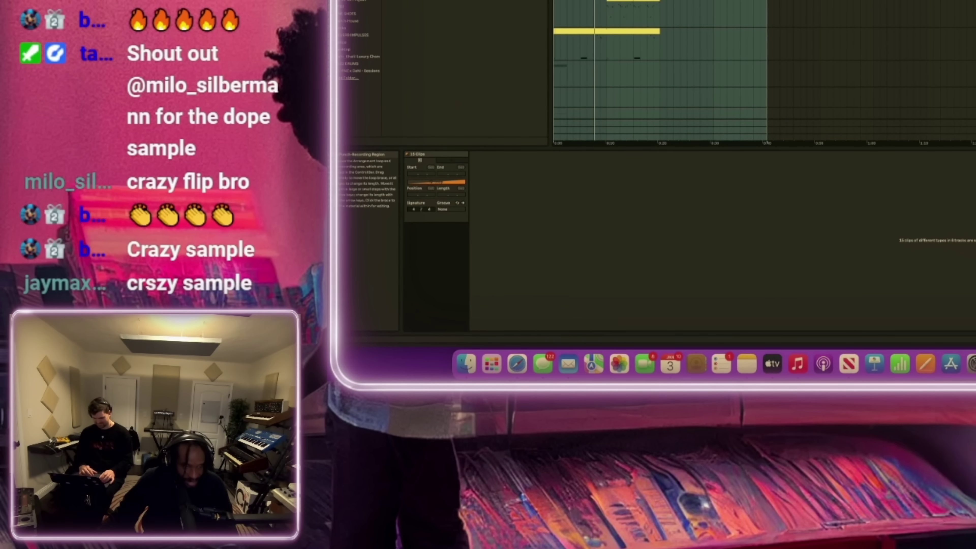
scroll(669, 69, up, 3)
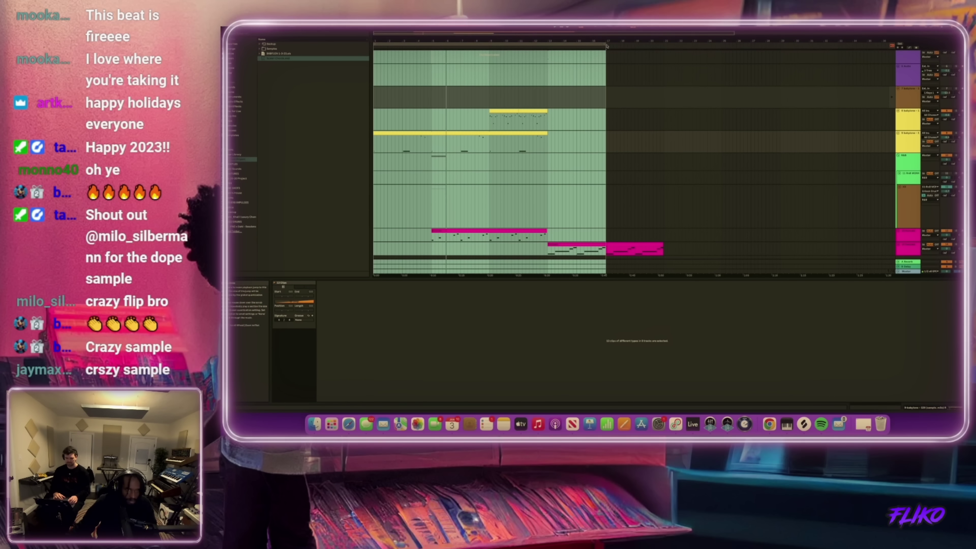
shift+click(649, 83)
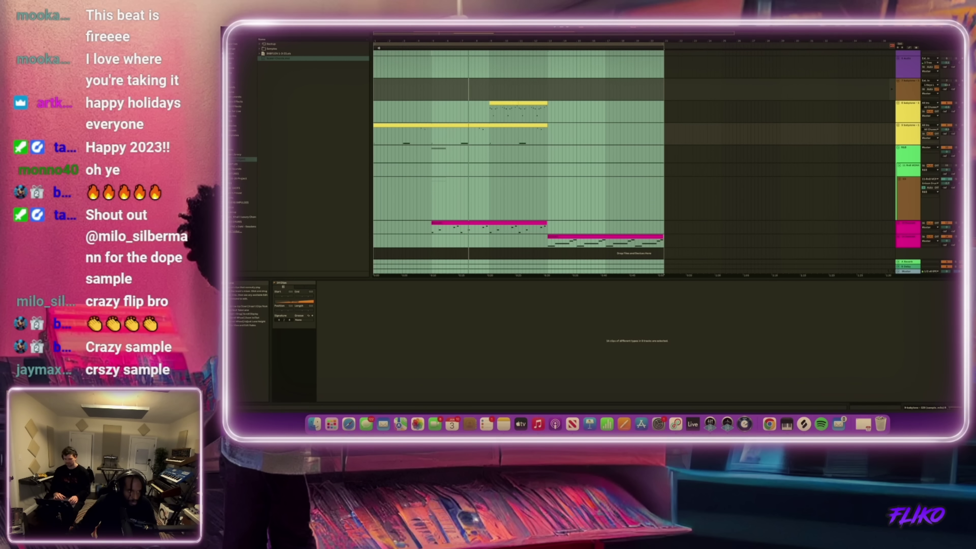
drag(375, 45, 432, 53)
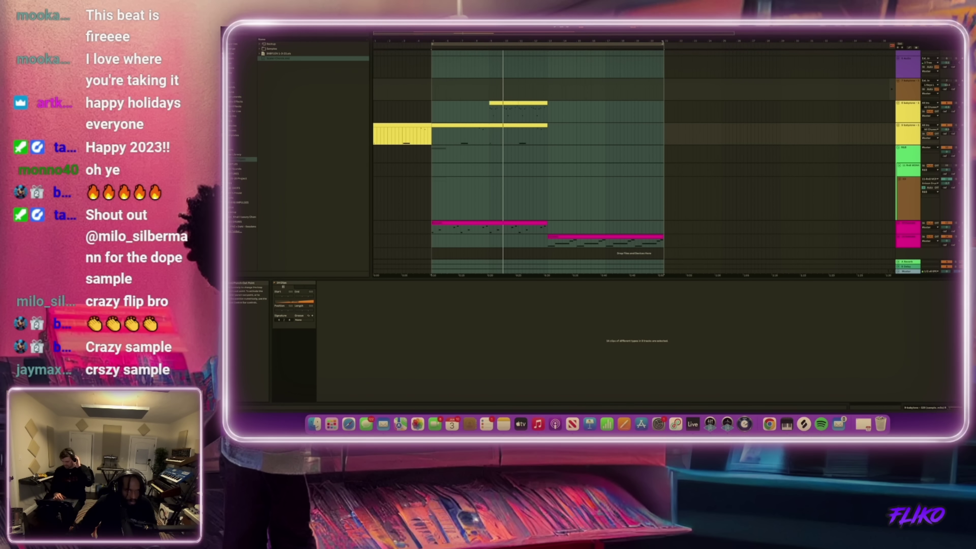
- Duplicate the upper yellow clip with its preceding gap into the second magenta section, and loop the span of both magenta clips
drag(606, 112, 493, 116)
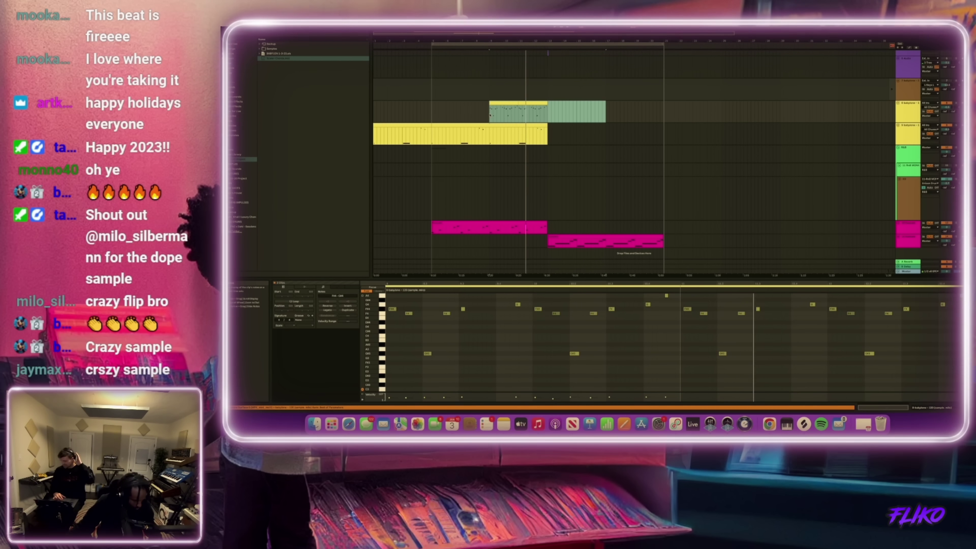
key(super+d)
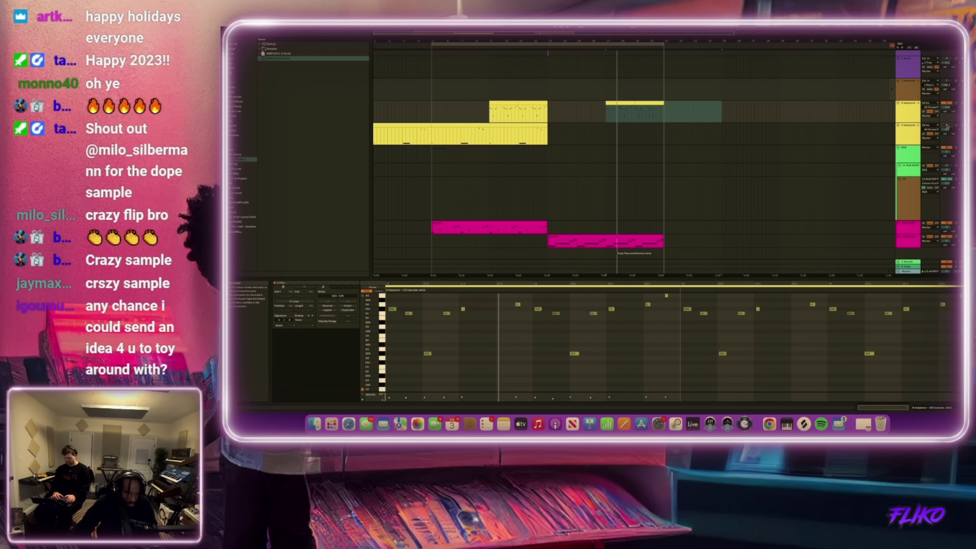
drag(664, 68, 552, 68)
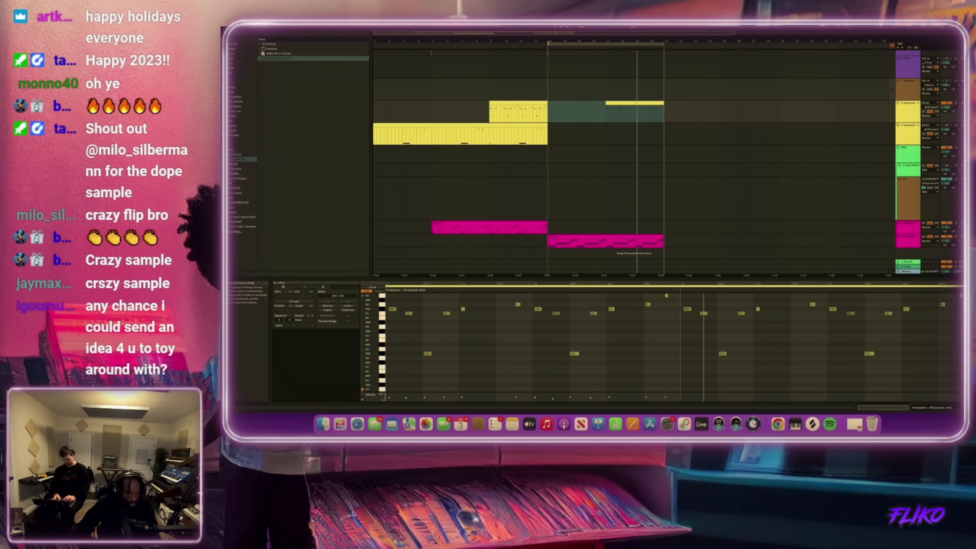
drag(664, 86, 435, 87)
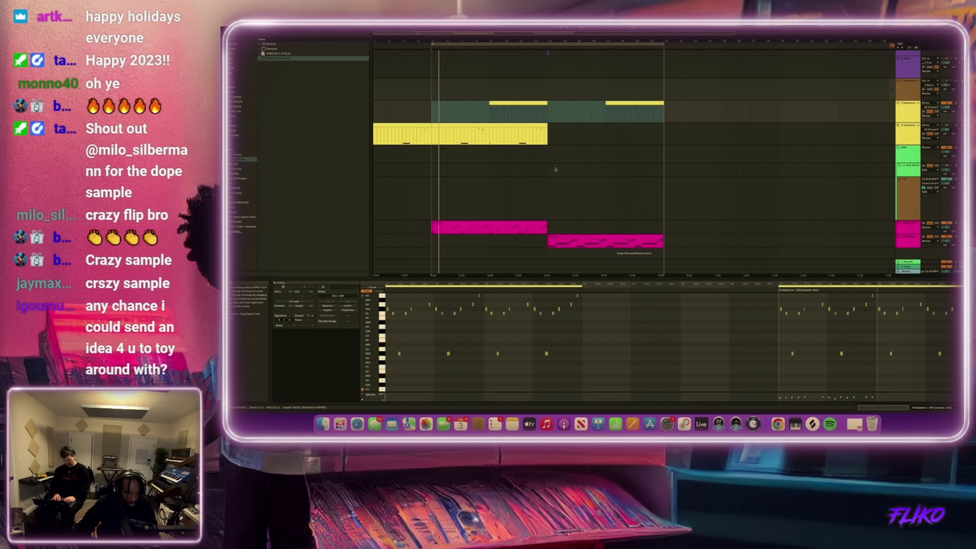
- Turn on the lower yellow track and duplicate its section above the first magenta clip across the second magenta clip
click(910, 228)
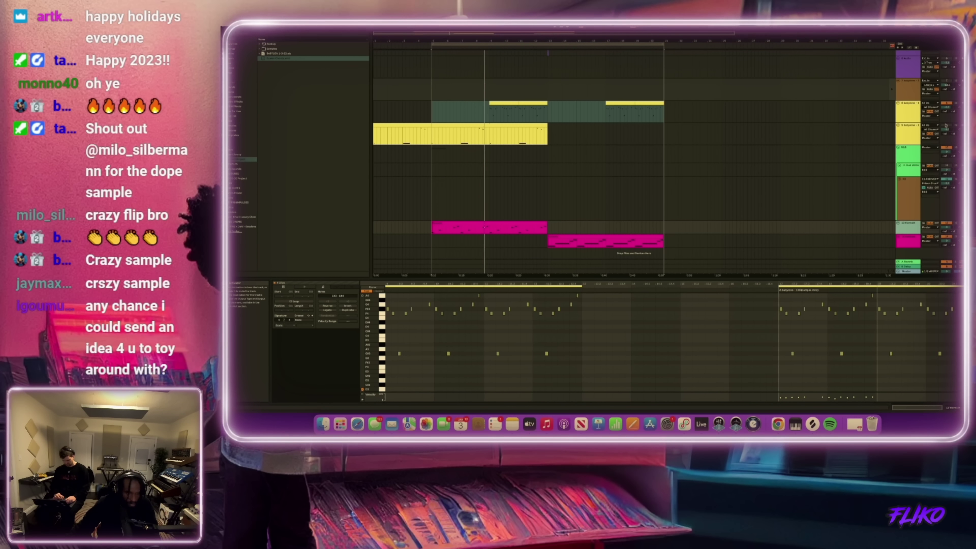
click(945, 125)
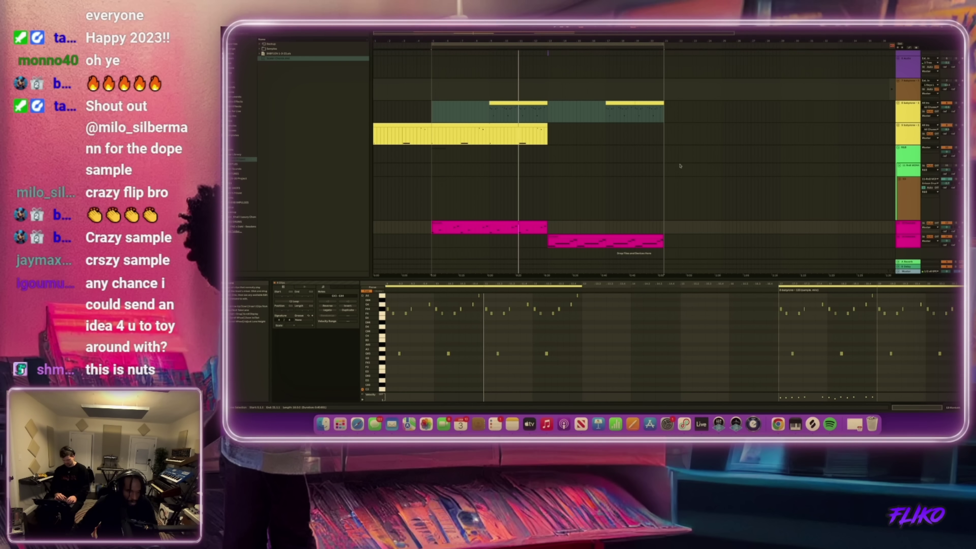
click(547, 136)
drag(547, 135, 431, 130)
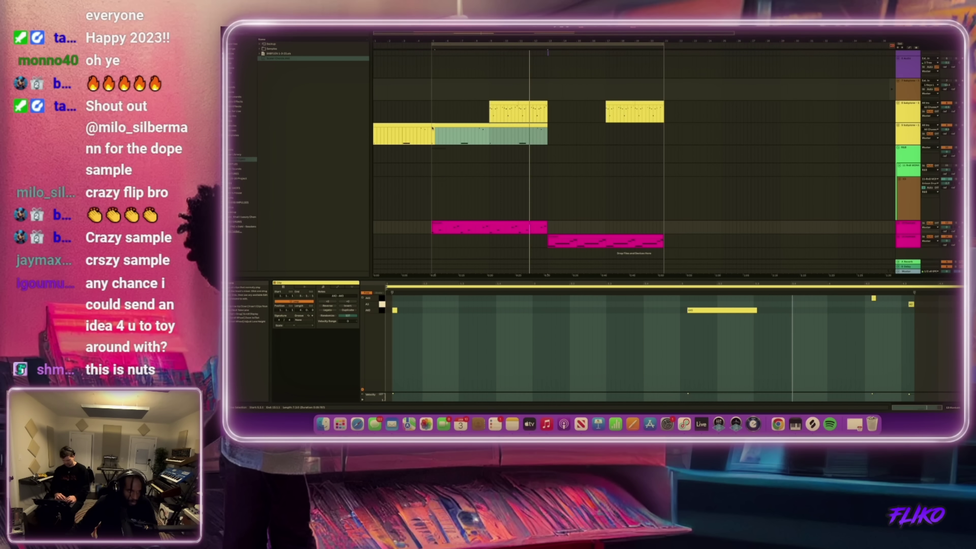
key(super+d)
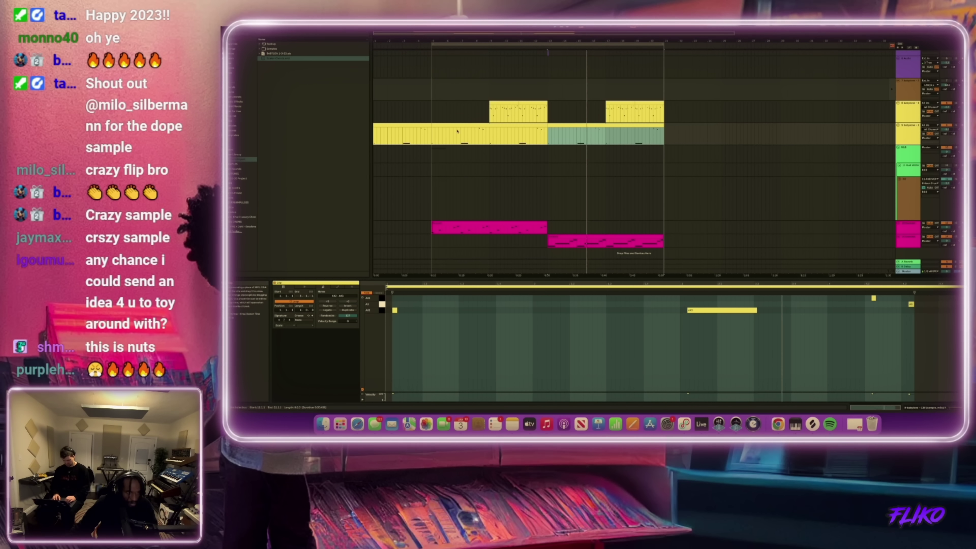
- Extend the loop back to the start of the arrangement and select all of the clips within it
scroll(459, 129, up, 5)
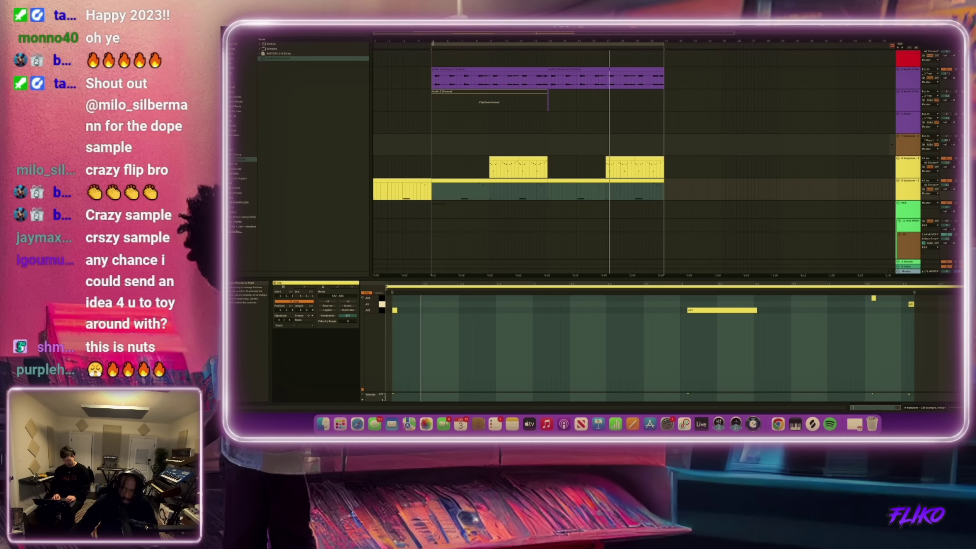
drag(433, 42, 352, 56)
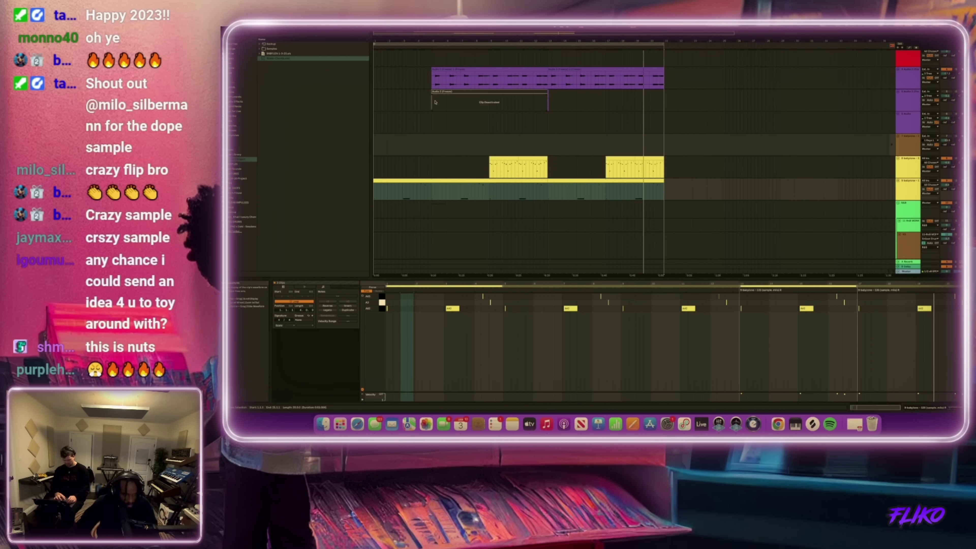
scroll(436, 104, down, 3)
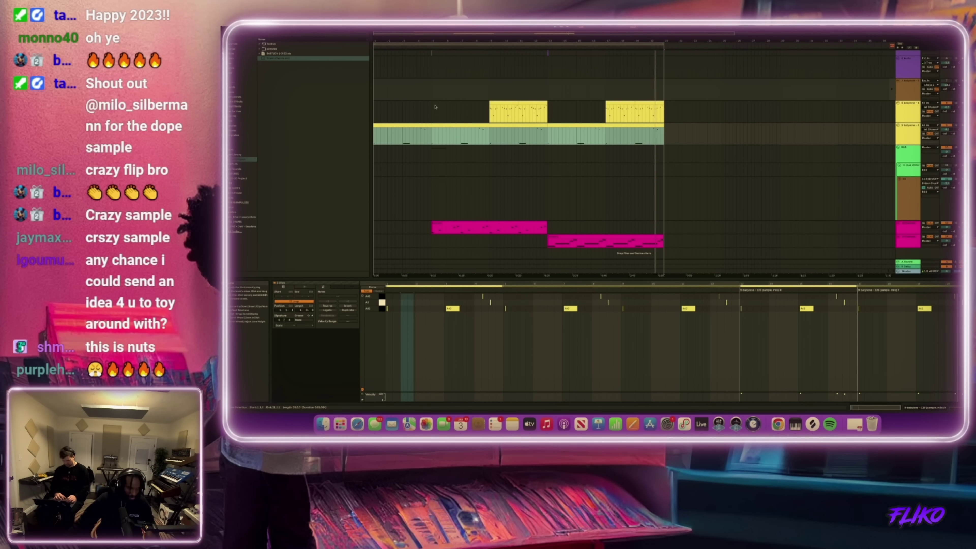
key(Escape)
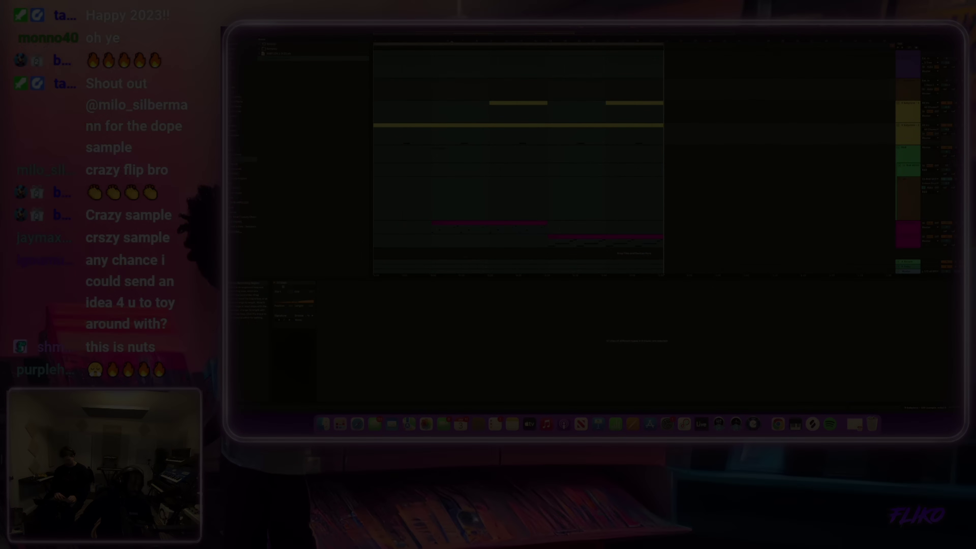